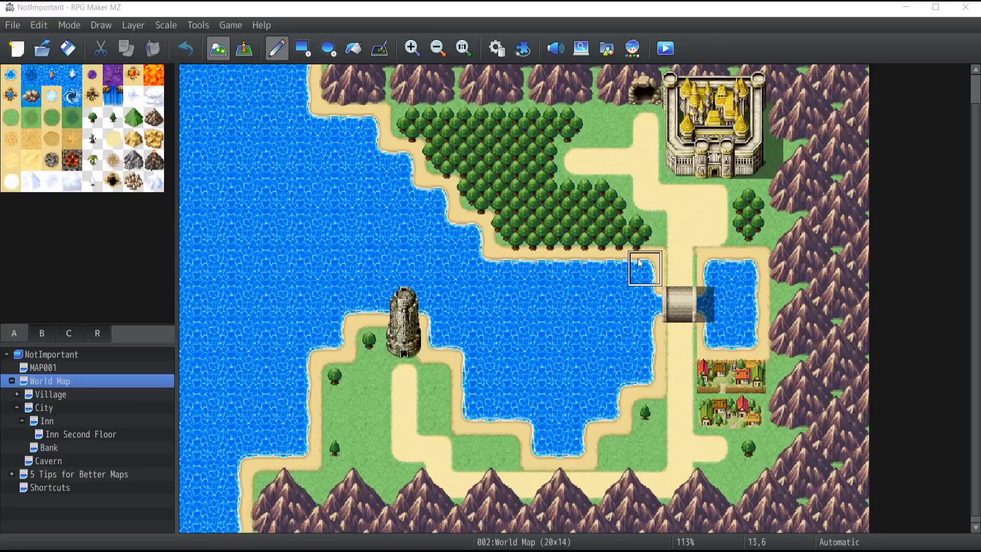
Open the Database on the Classes tab, showing the Swordsman class settings
left_click(497, 50)
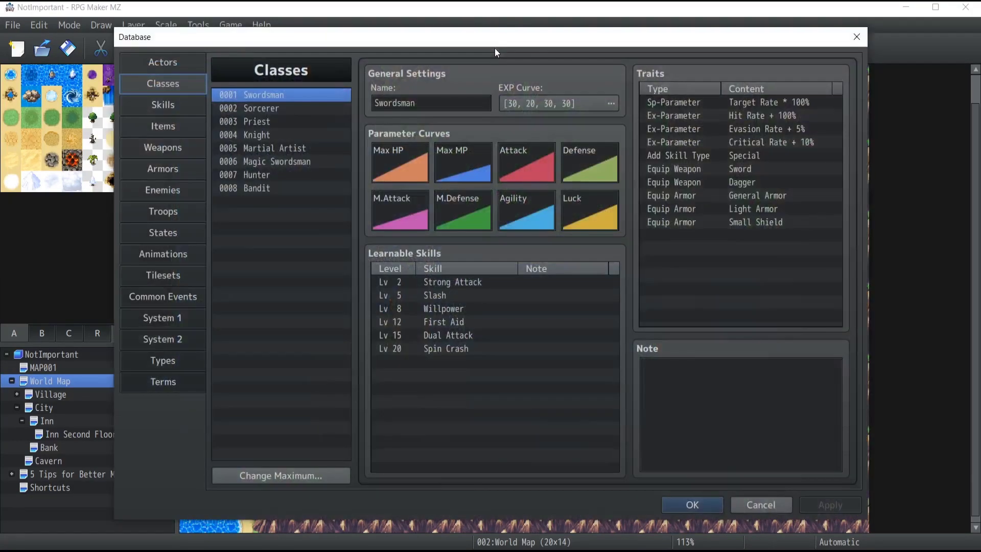
Switch to Actors, glance at Classes, then step through the actor list back to Reid
left_click(171, 63)
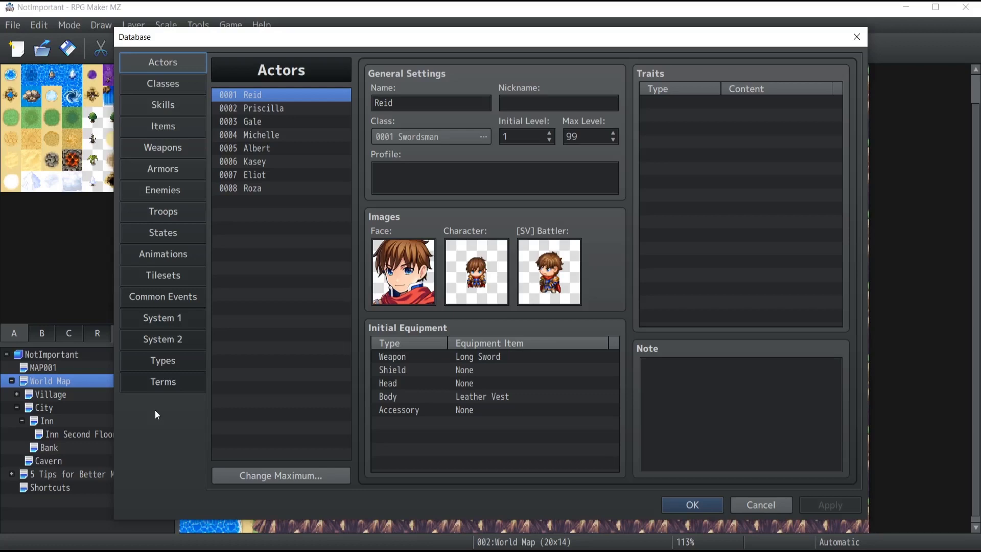
left_click(151, 83)
left_click(151, 60)
key("Down")
key("Down")
key("Down")
key("Down")
key("Down")
key("Down")
key("Down")
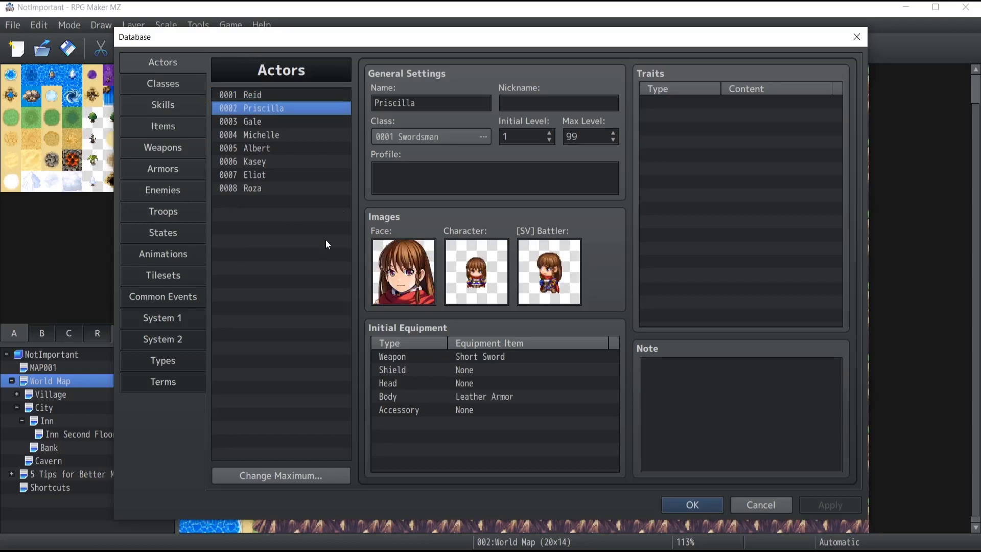
key("Up")
key("Up")
key("Up")
key("Up")
key("Up")
key("Up")
key("Up")
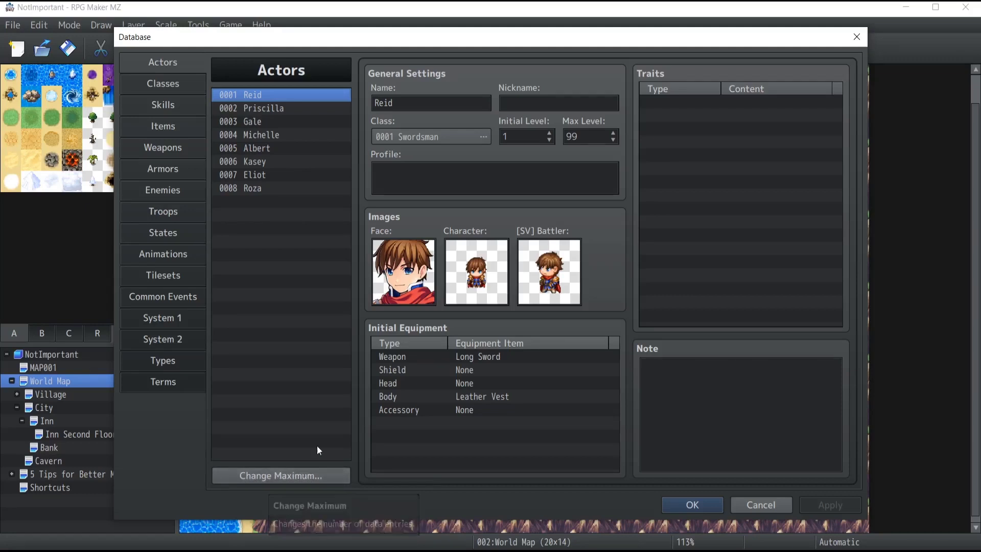
Try setting the maximum number of actors to 500, then to 2
left_click(259, 476)
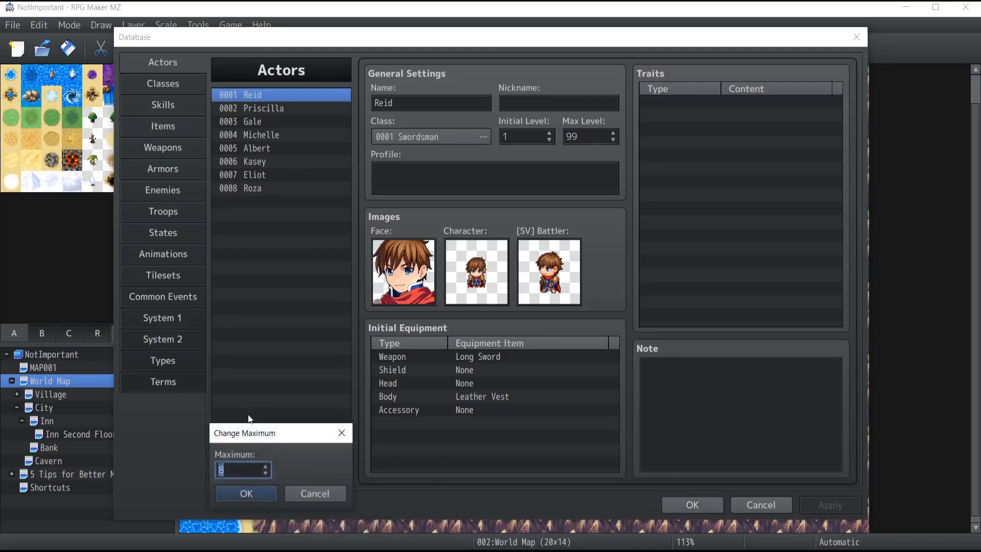
type("500")
left_click(247, 493)
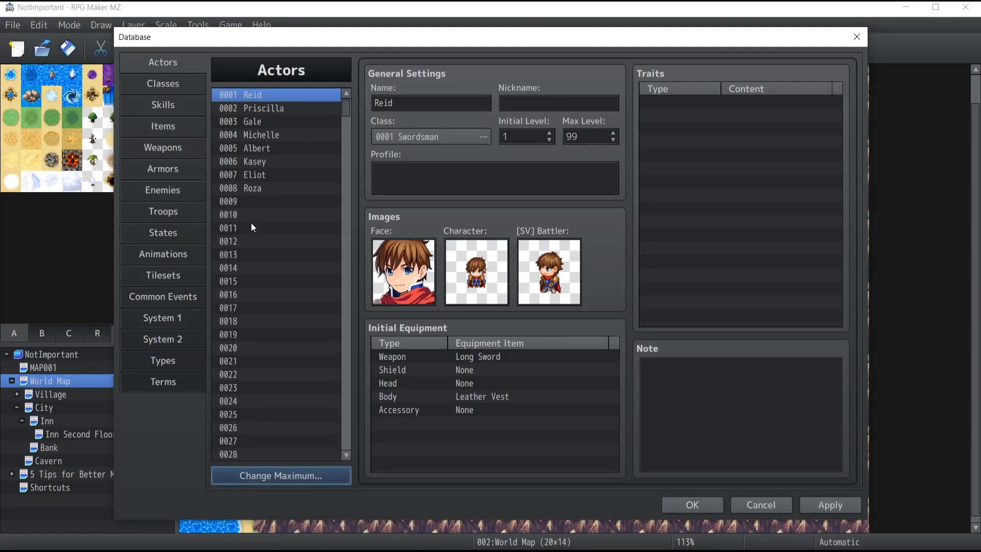
scroll(250, 222, "down", 13)
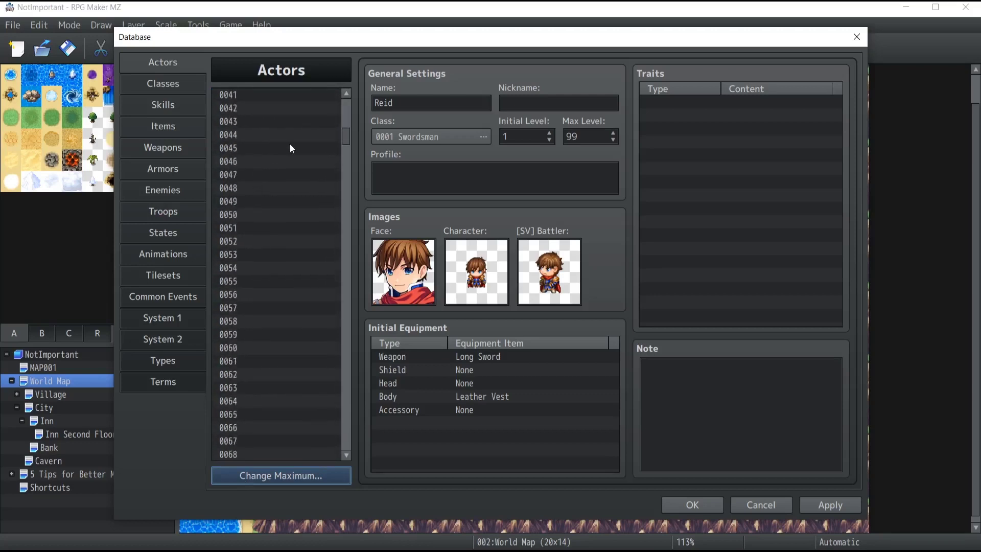
left_click_drag(345, 133, 343, 465)
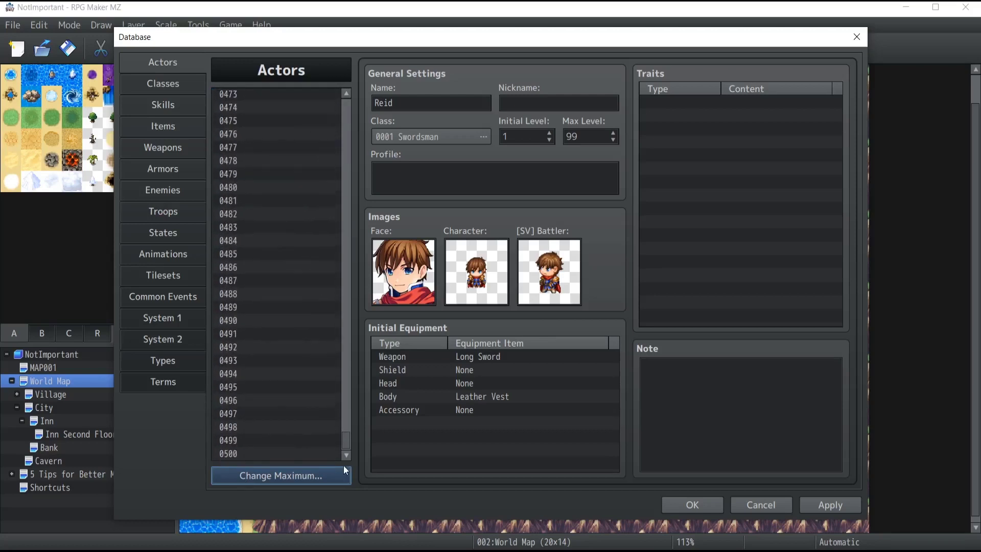
left_click(339, 475)
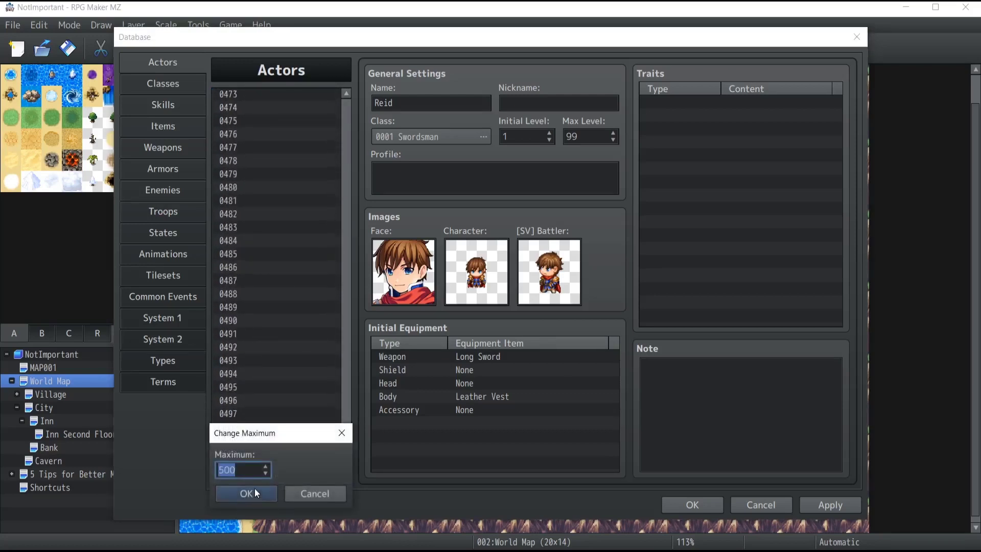
type("2")
left_click(250, 492)
Set the actor maximum to 20 and select the empty actor slot 0009
left_click(259, 474)
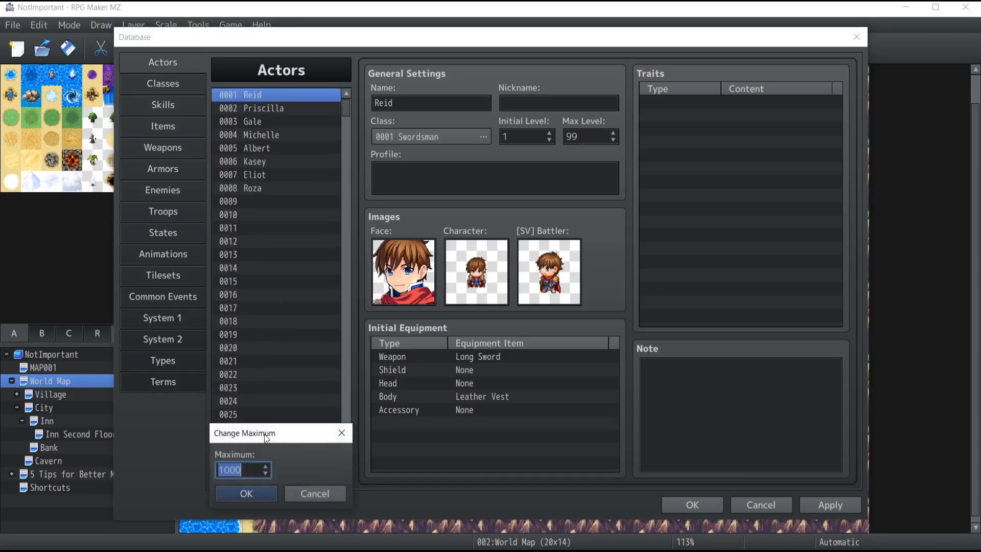
left_click(319, 491)
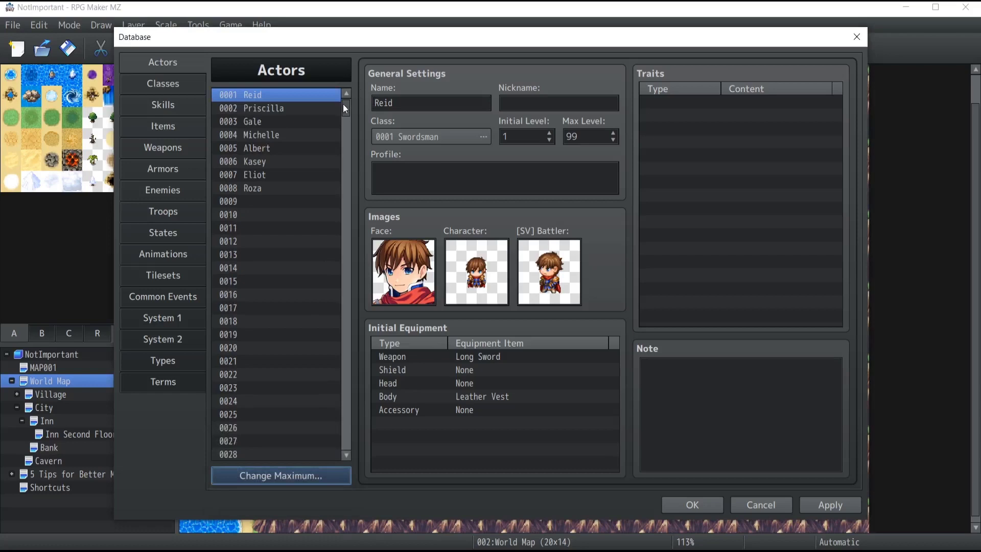
left_click_drag(344, 107, 338, 75)
left_click(251, 470)
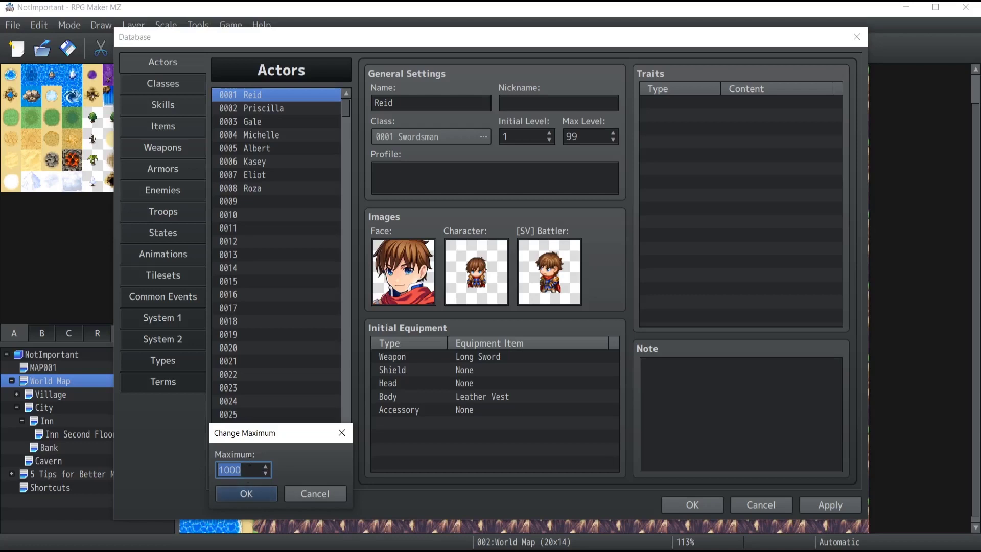
type("100")
key("BackSpace")
key("BackSpace")
key("BackSpace")
type("20")
left_click(252, 492)
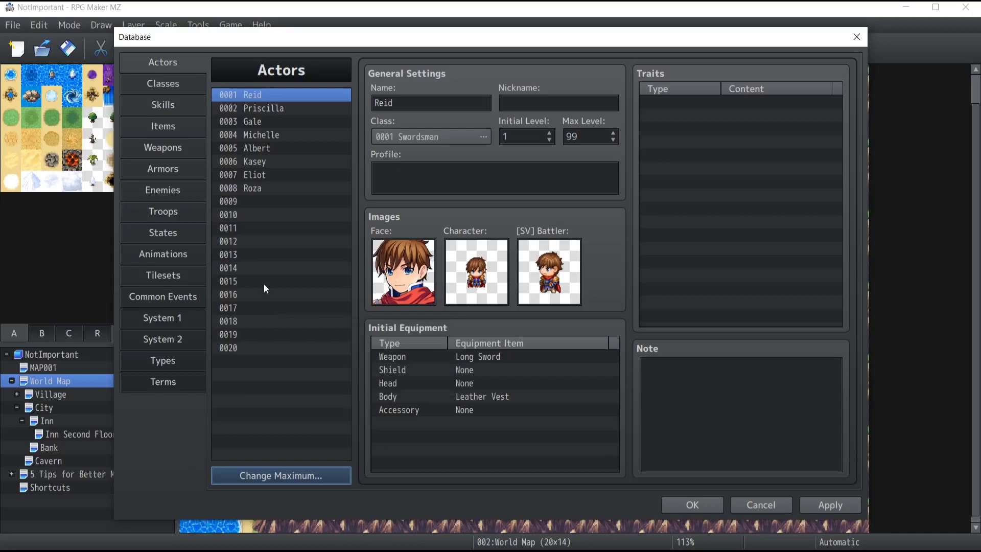
left_click(253, 200)
left_click(252, 214)
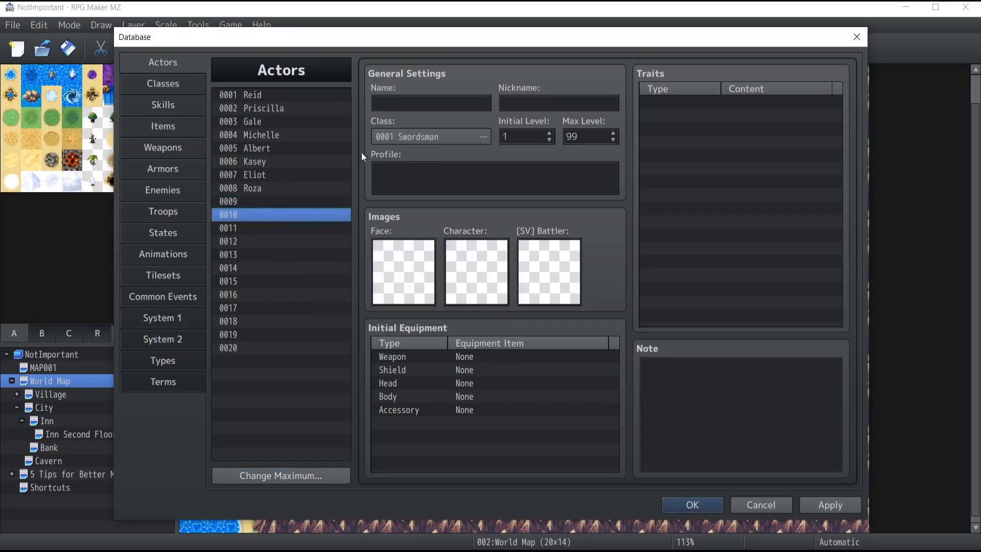
left_click(251, 95)
right_click(252, 96)
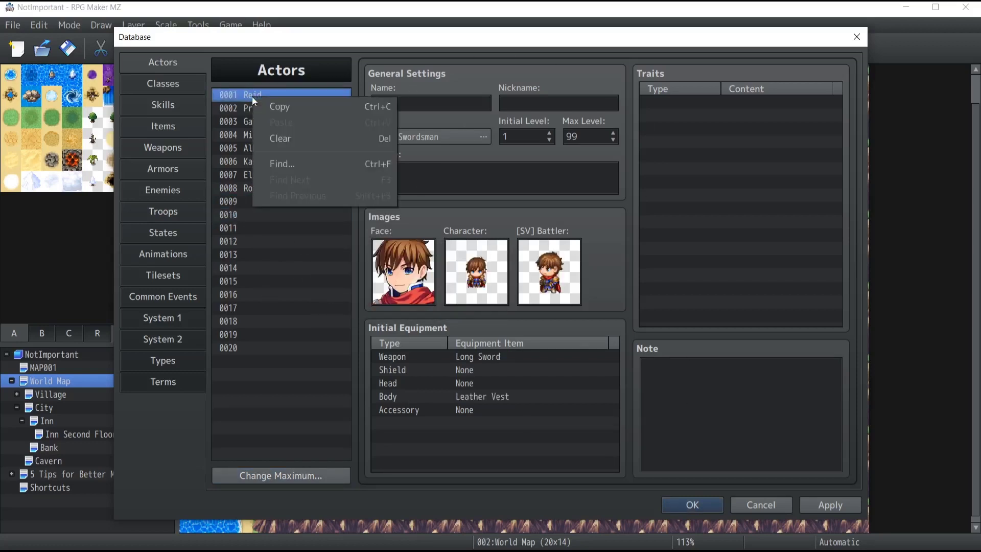
left_click(299, 142)
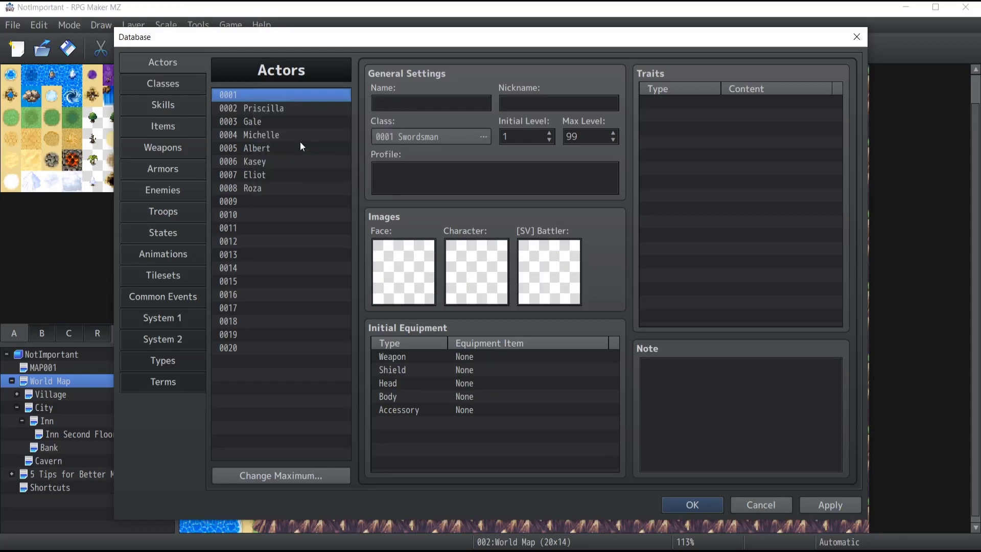
left_click(249, 108)
key("Delete")
left_click(247, 134)
left_click(247, 123)
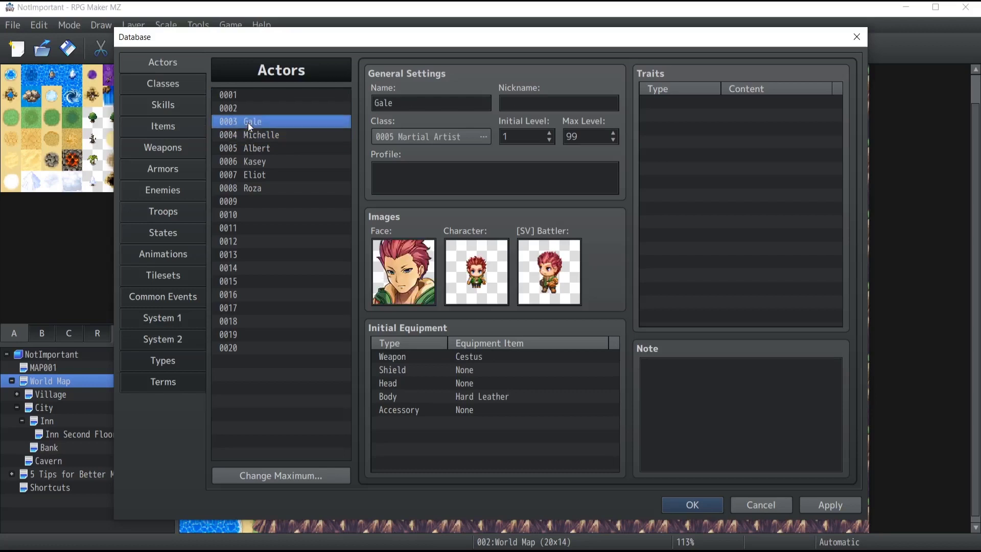
key("Delete")
left_click(253, 134)
key("Delete")
key("Down")
key("Delete")
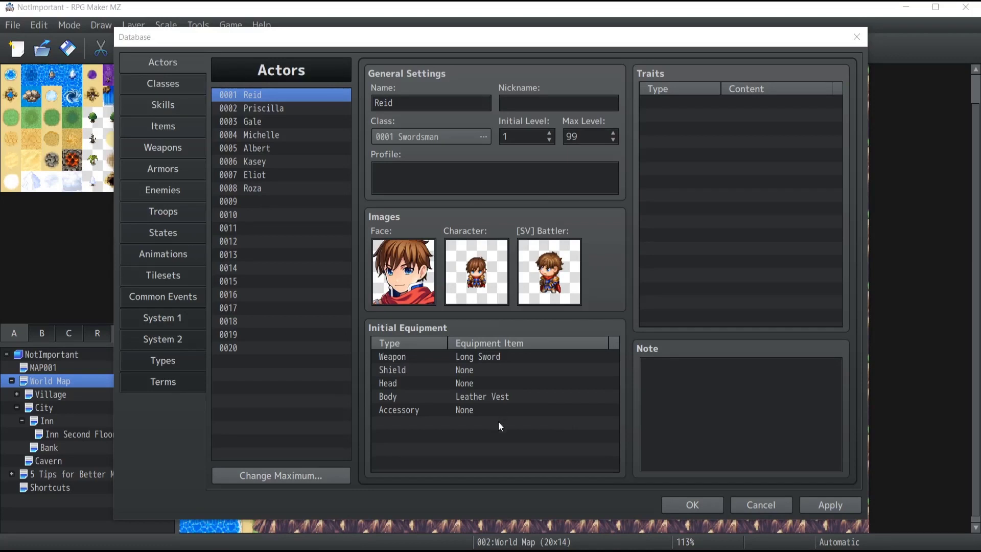
double_click(401, 102)
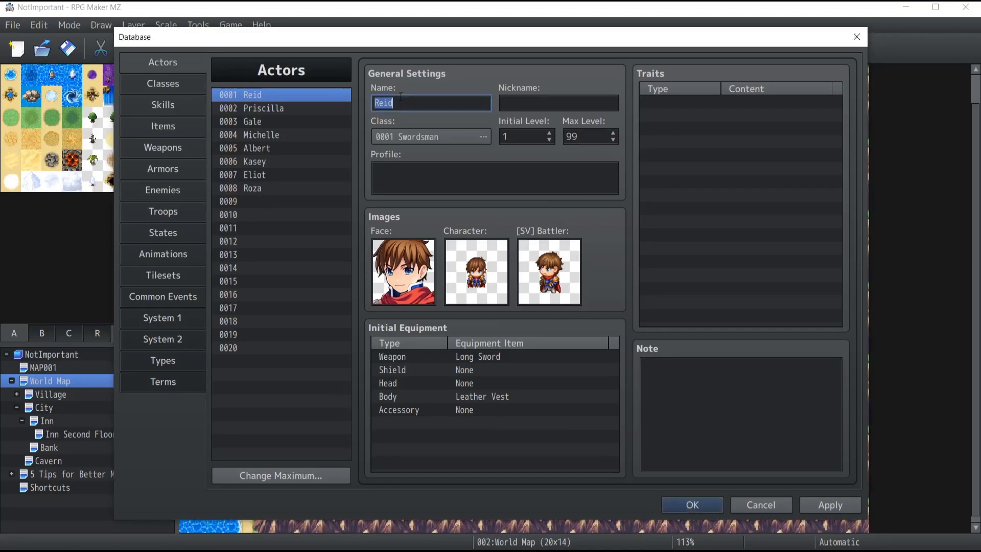
left_click(531, 102)
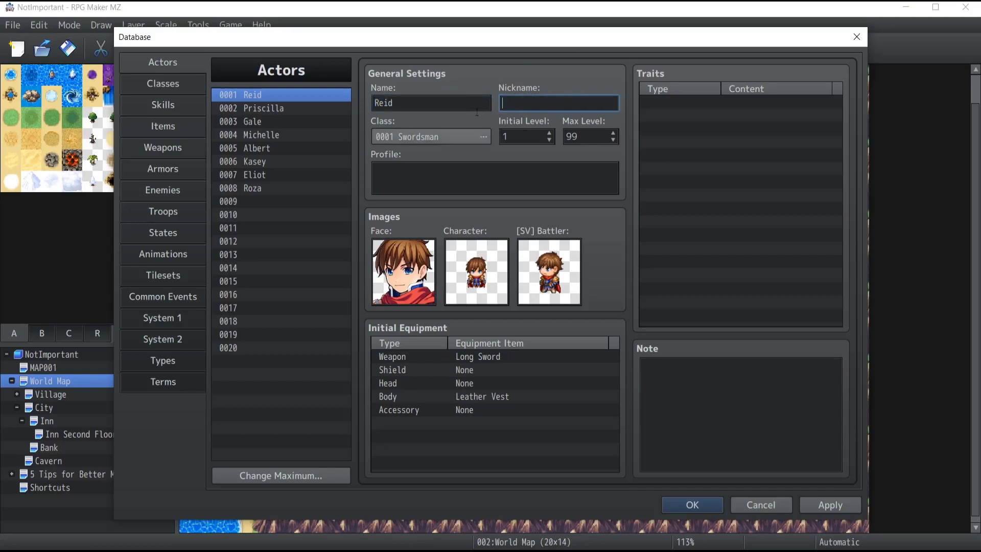
mouse_move(519, 89)
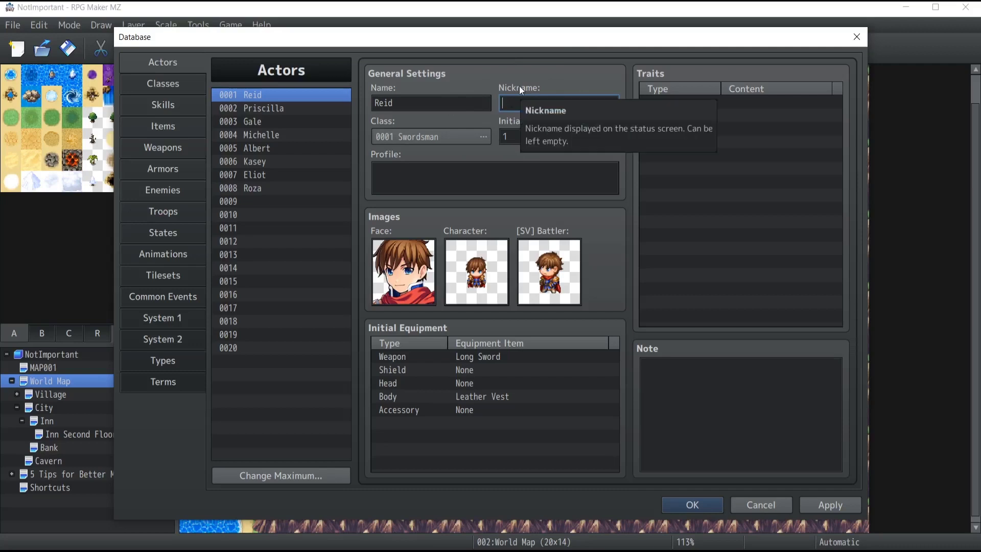
left_click(425, 136)
left_click(589, 427)
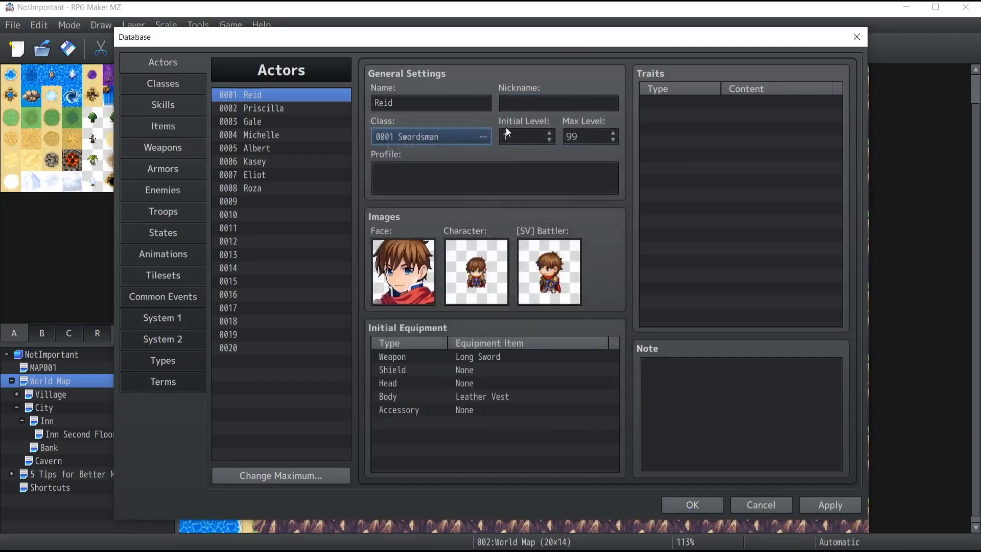
double_click(518, 135)
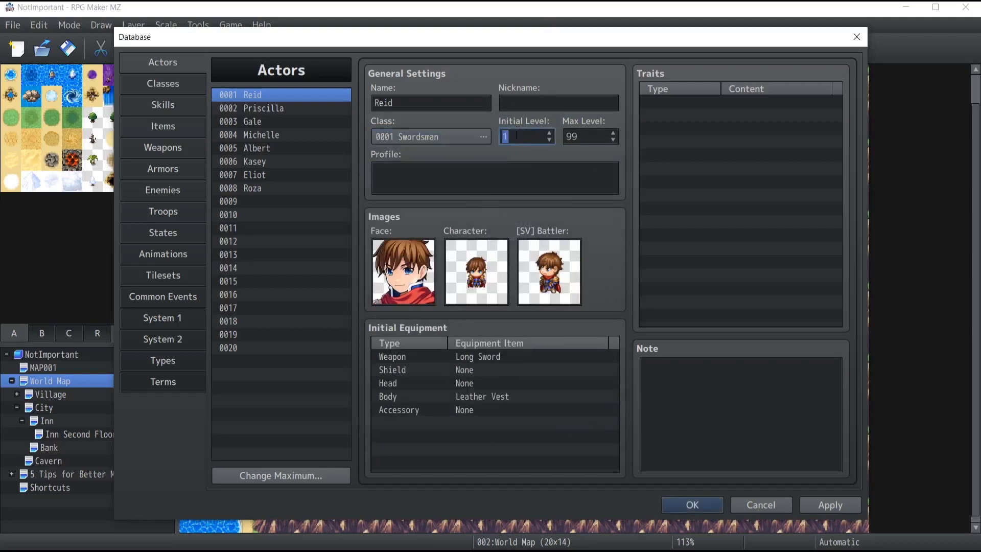
double_click(586, 135)
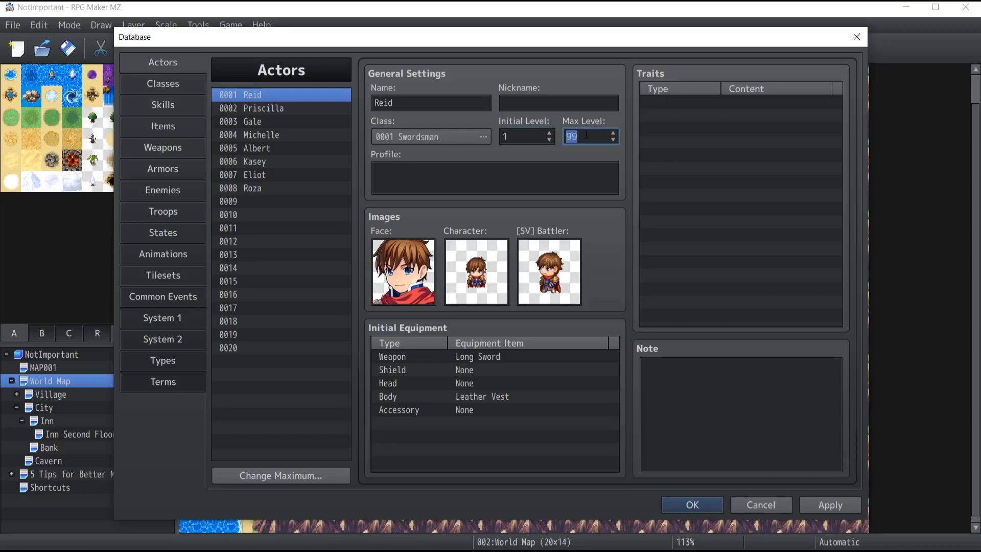
left_click(586, 135)
left_click(546, 181)
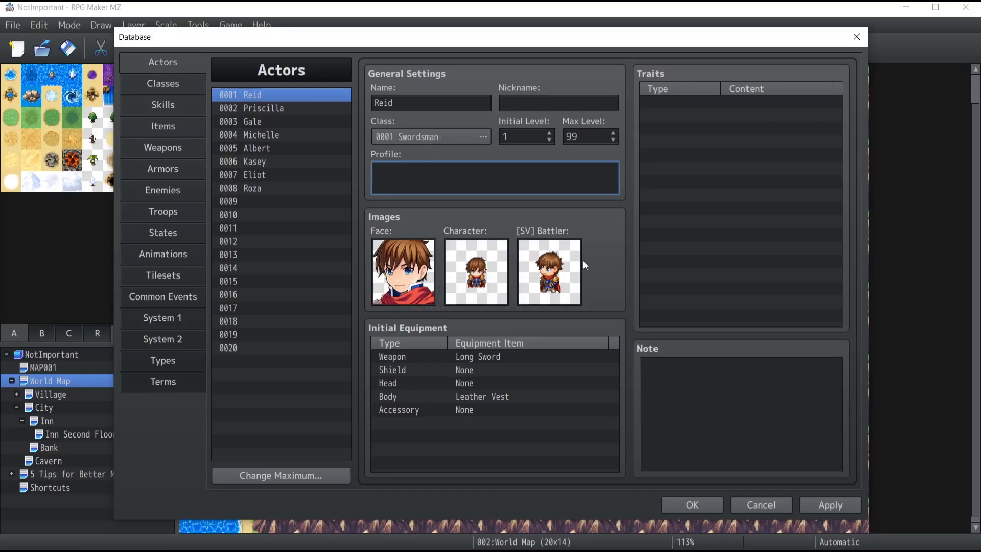
double_click(400, 272)
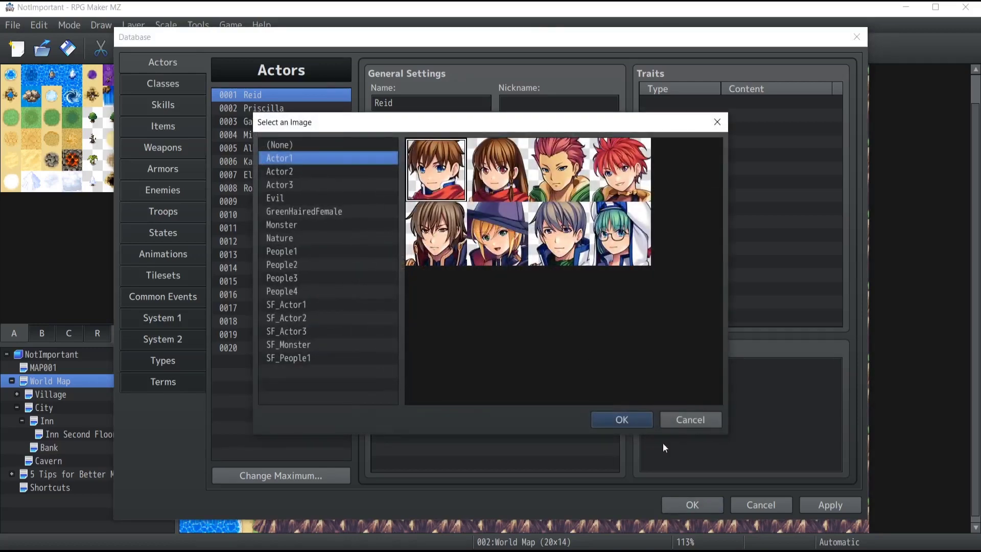
left_click(707, 424)
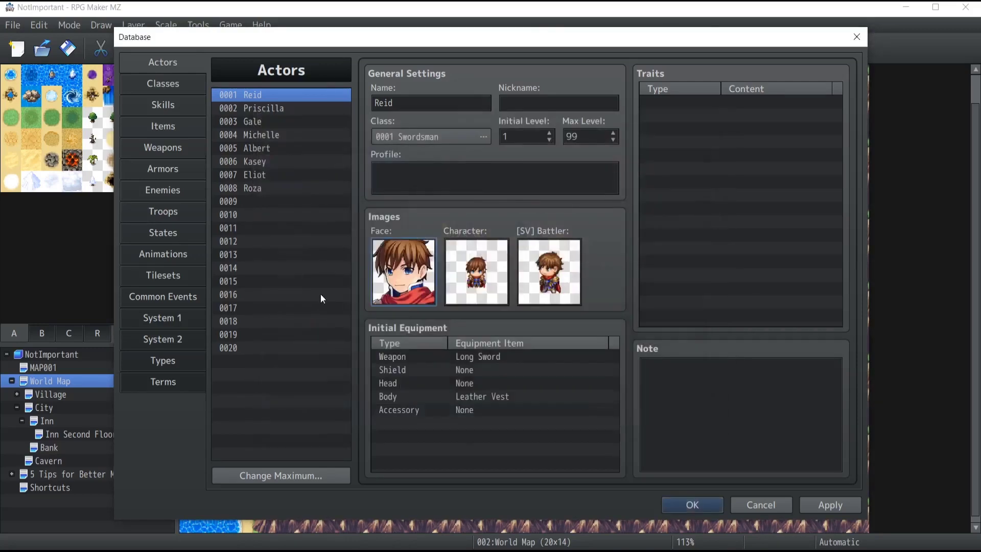
double_click(477, 270)
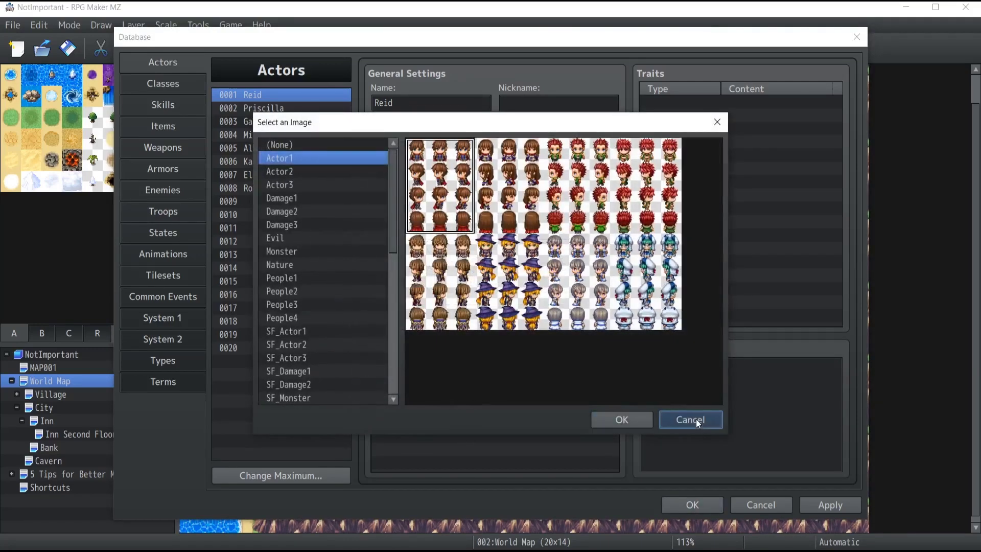
left_click(696, 419)
double_click(554, 271)
left_click(666, 417)
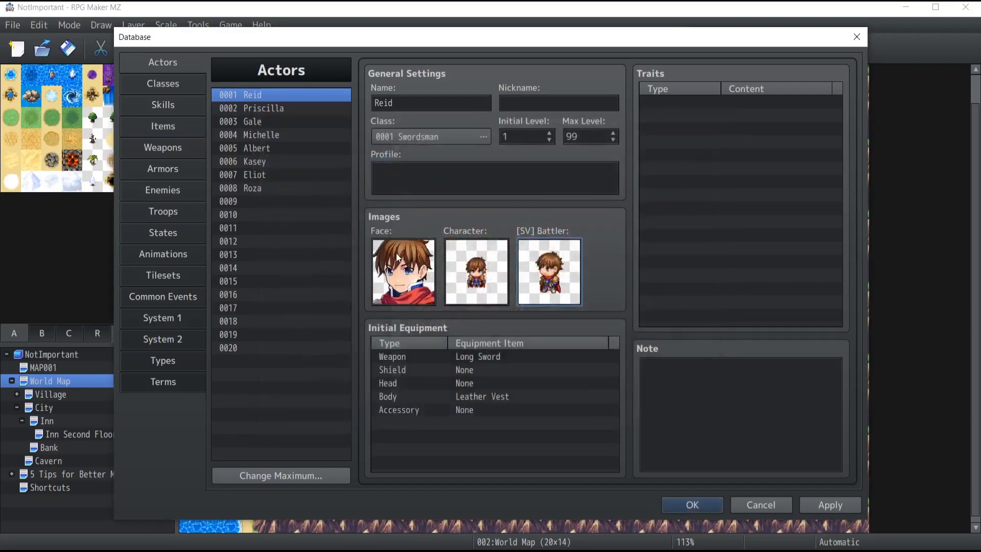
left_click(409, 358)
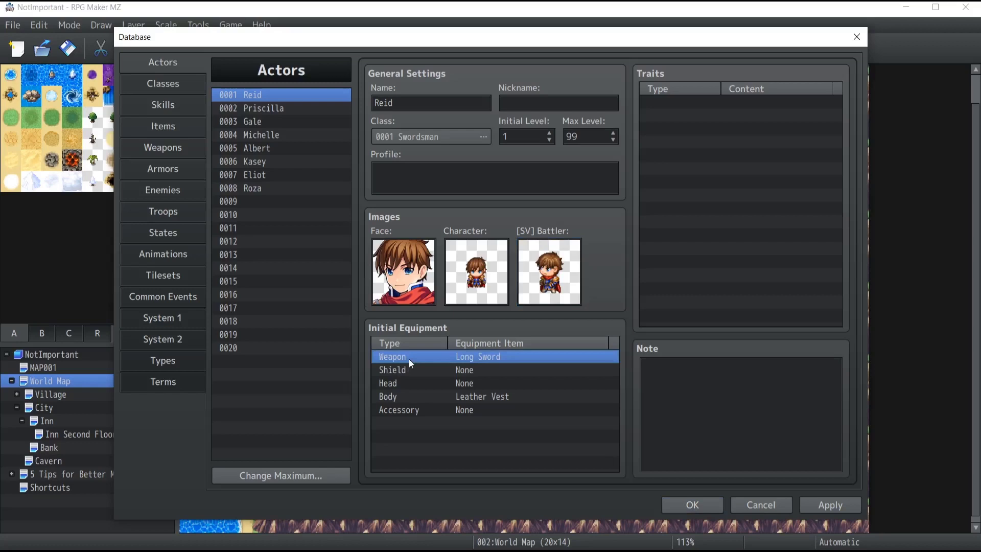
key("Down")
key("Down")
key("Down")
key("Down")
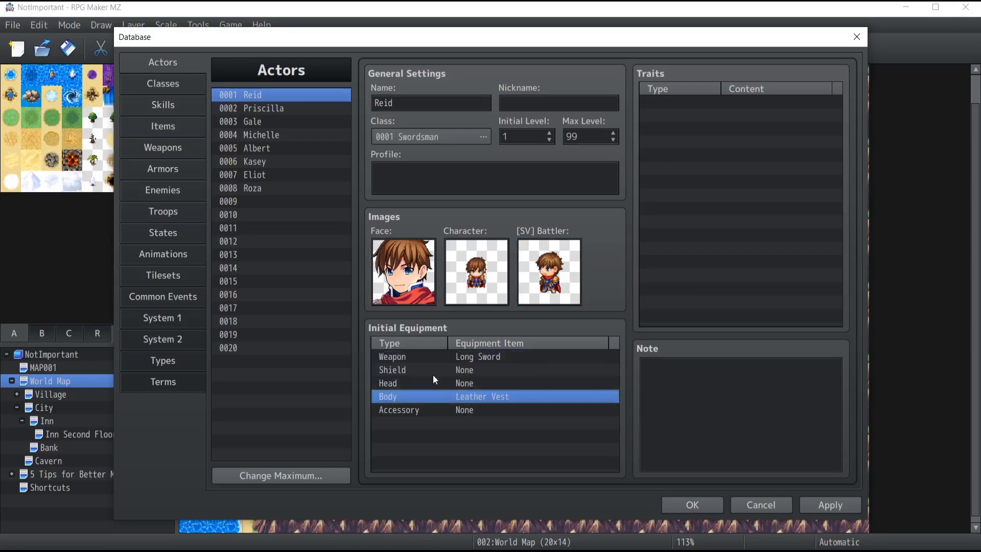
key("Up")
key("Up")
key("Up")
key("Down")
key("Down")
key("Down")
key("Up")
key("Up")
key("Up")
key("Up")
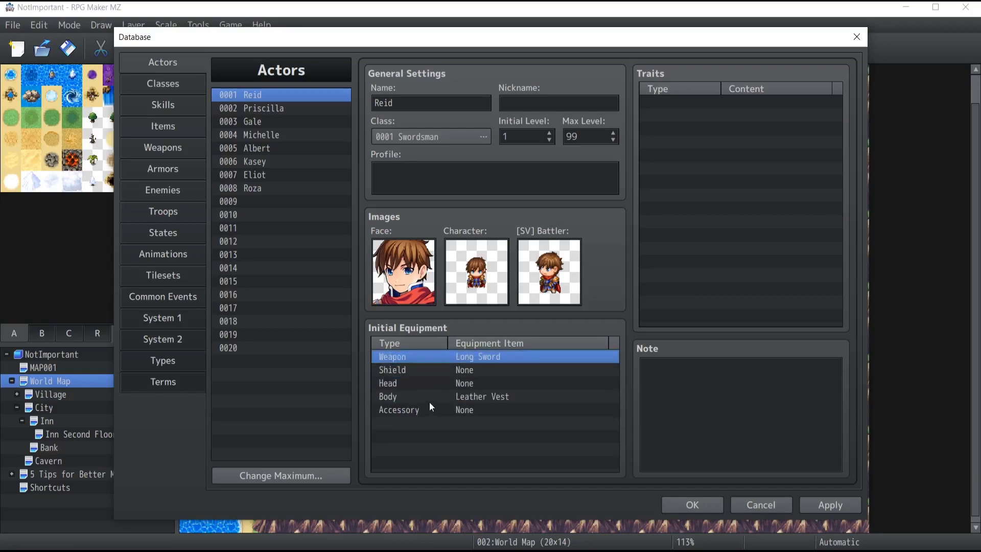
left_click(486, 398)
left_click(458, 357)
double_click(457, 358)
left_click(513, 404)
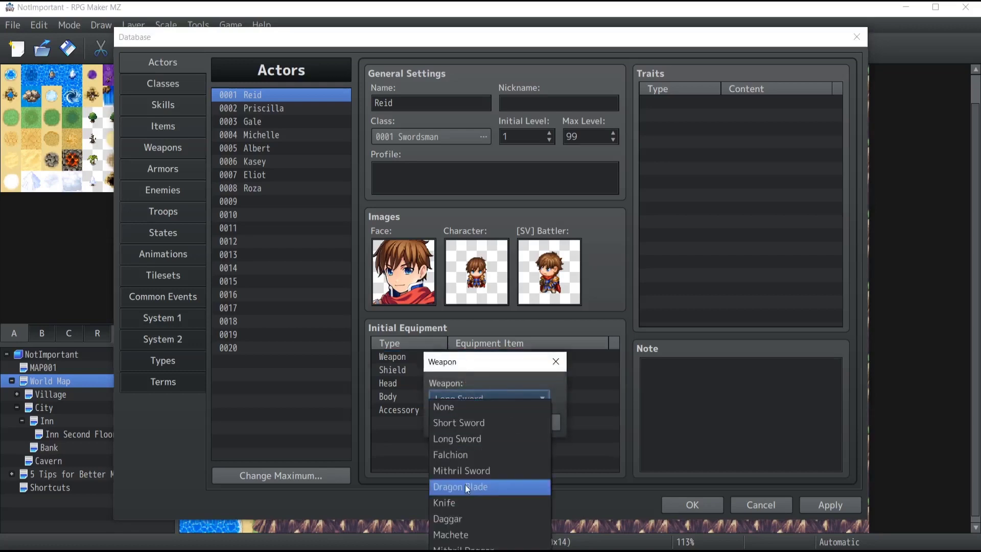
left_click(557, 398)
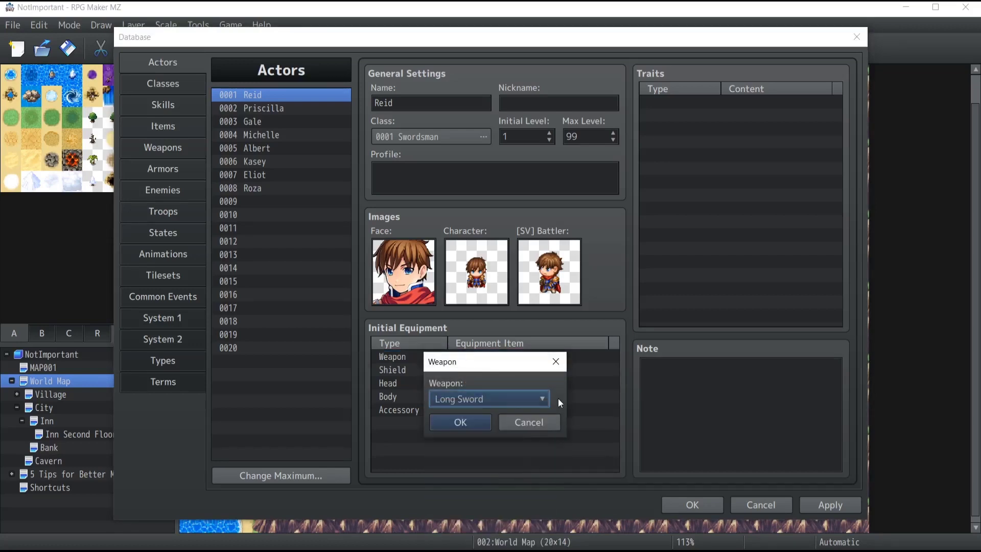
left_click(455, 422)
double_click(423, 358)
left_click(524, 398)
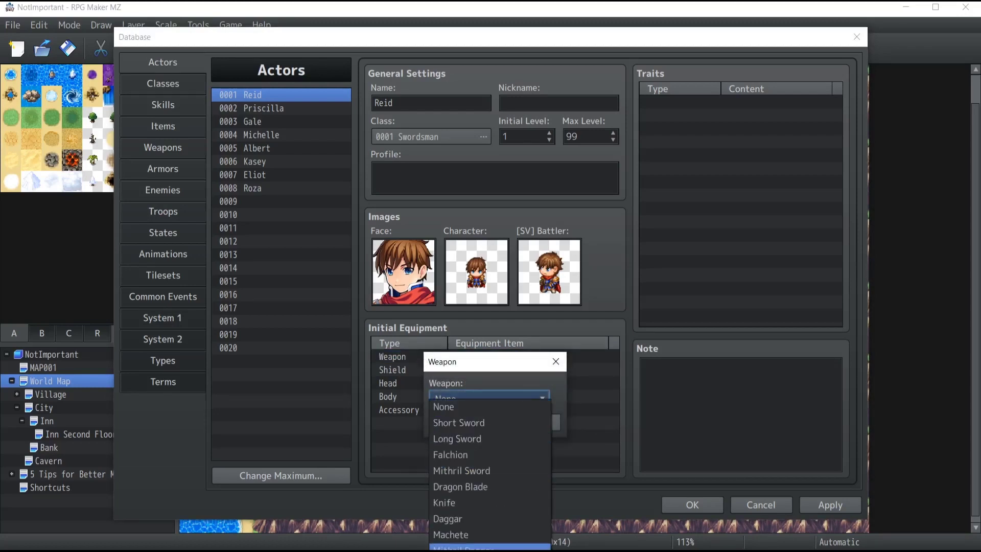
left_click(501, 380)
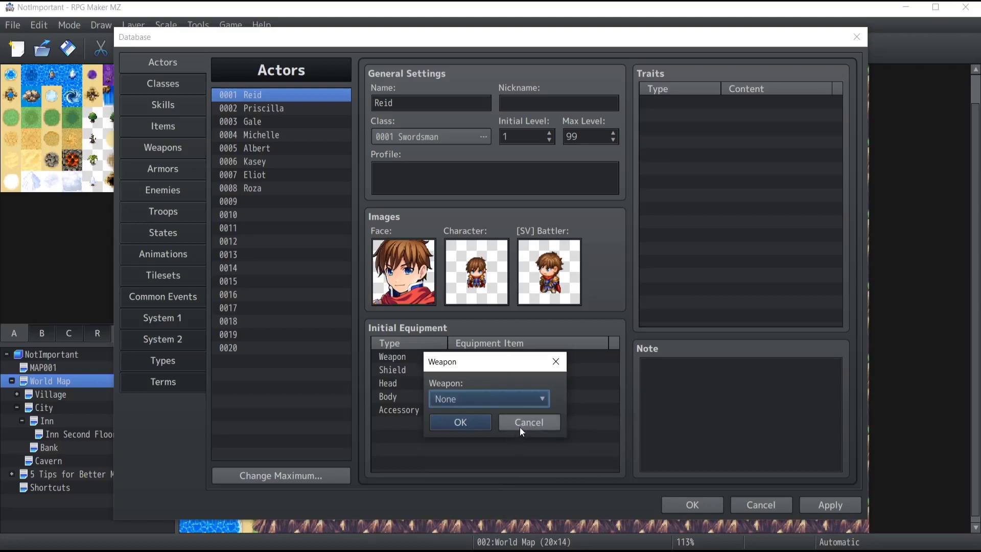
left_click(519, 427)
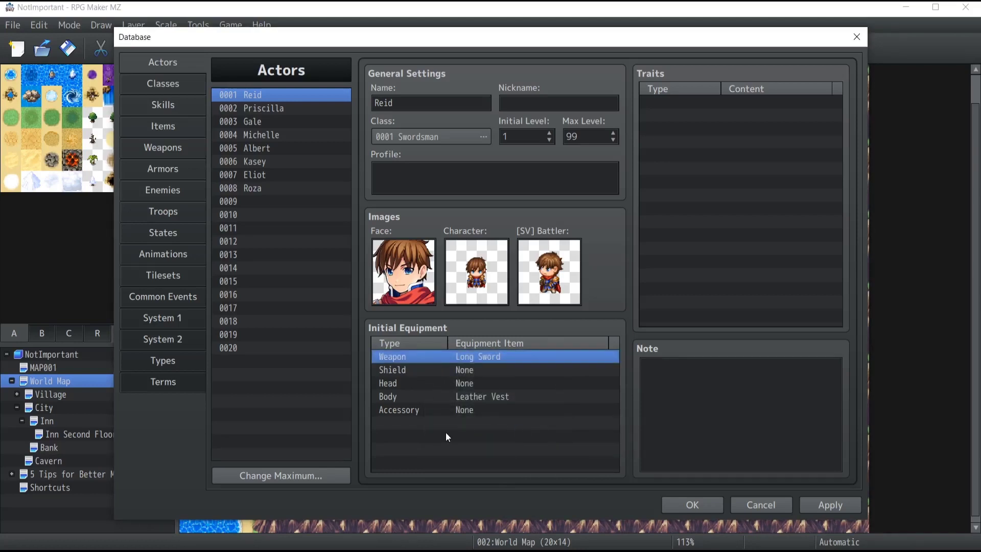
left_click_drag(425, 370, 431, 421)
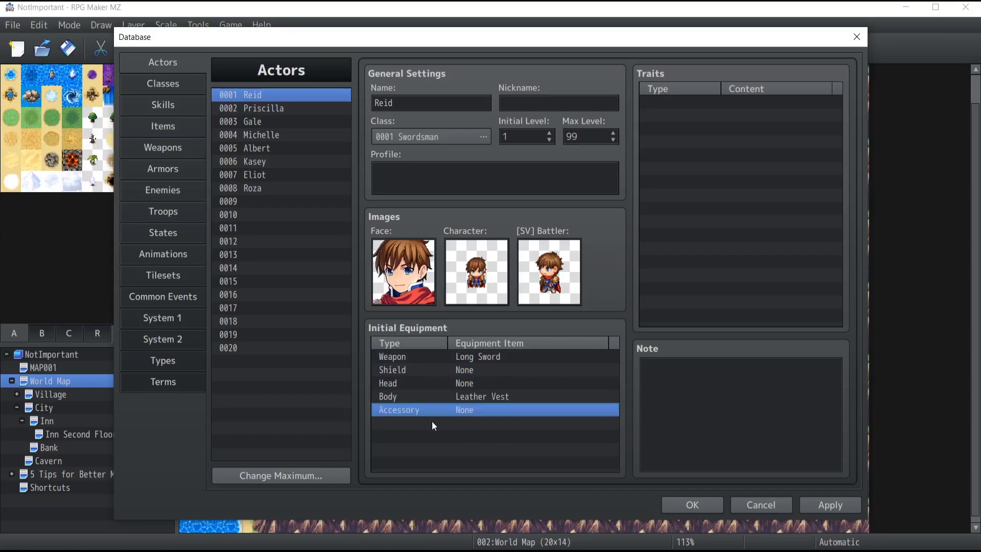
key("Up")
key("Up")
key("Up")
key("Up")
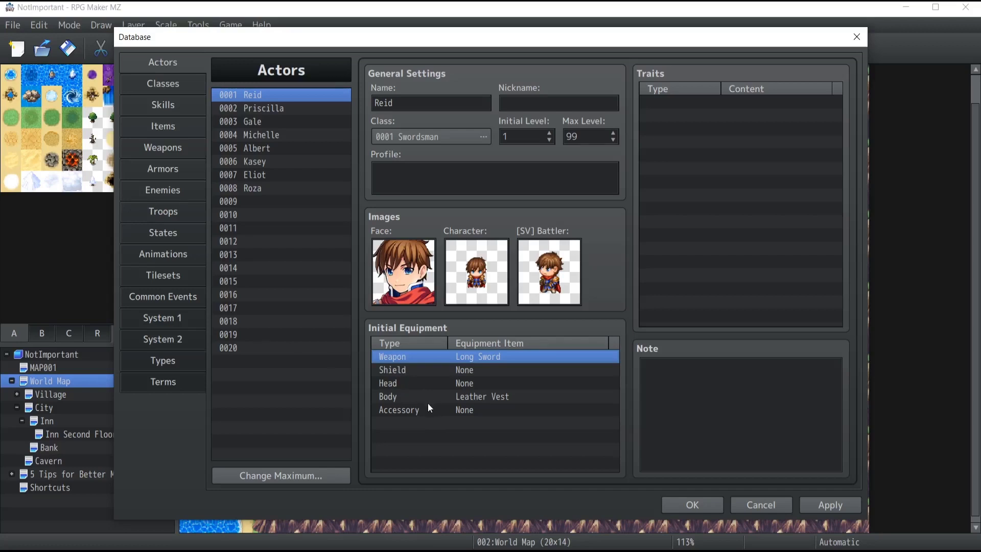
left_click(152, 361)
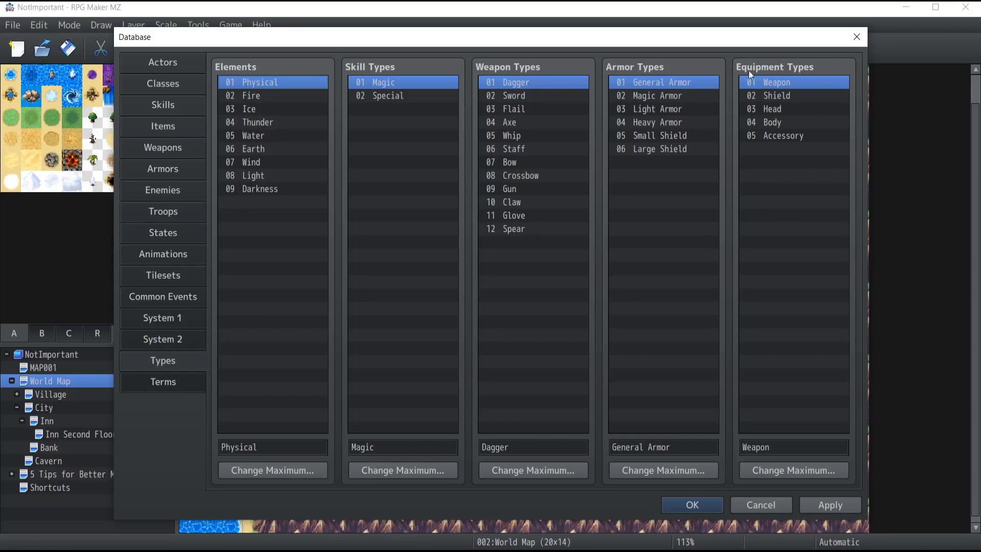
Raise the equipment type maximum to 8 and name type 06 'Accessory 2'
left_click(787, 472)
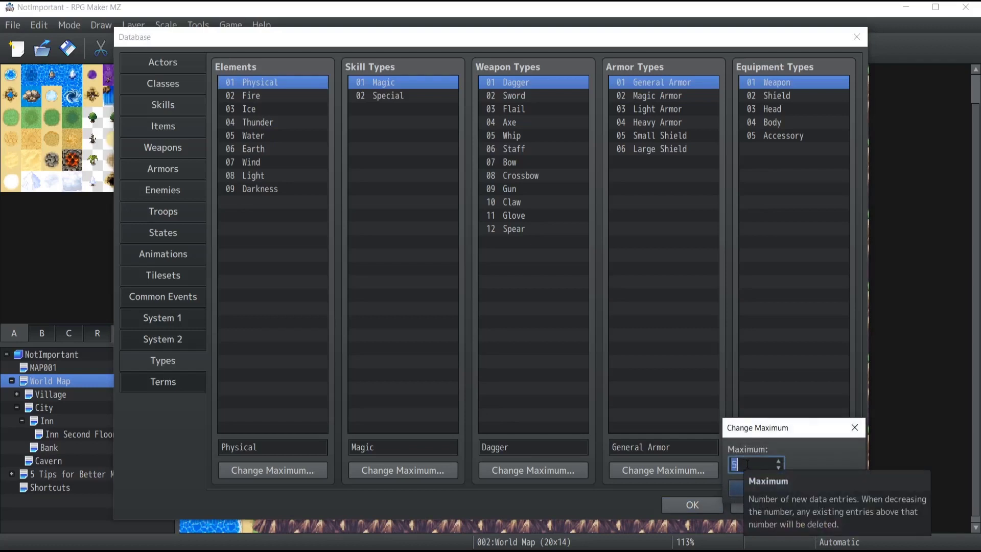
type("8")
left_click(743, 486)
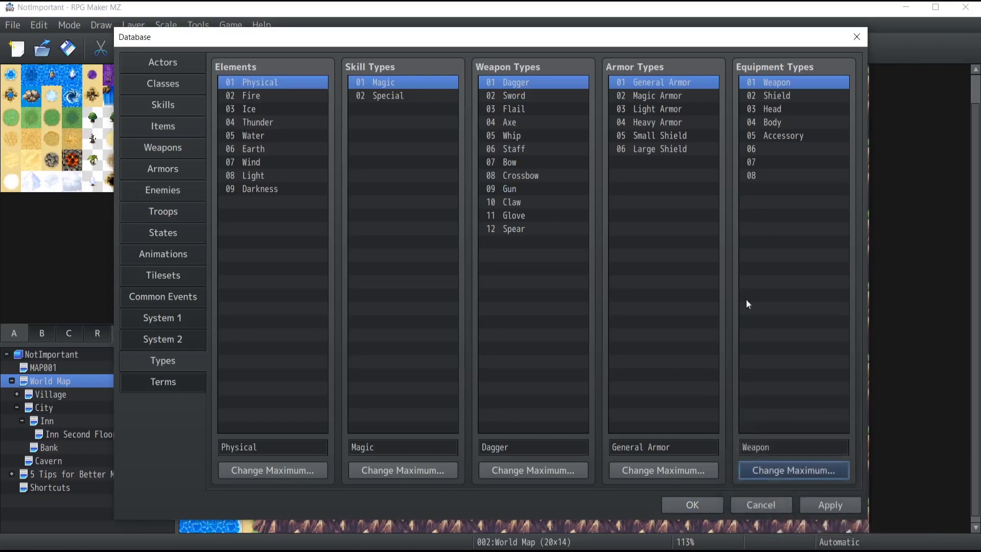
left_click(763, 149)
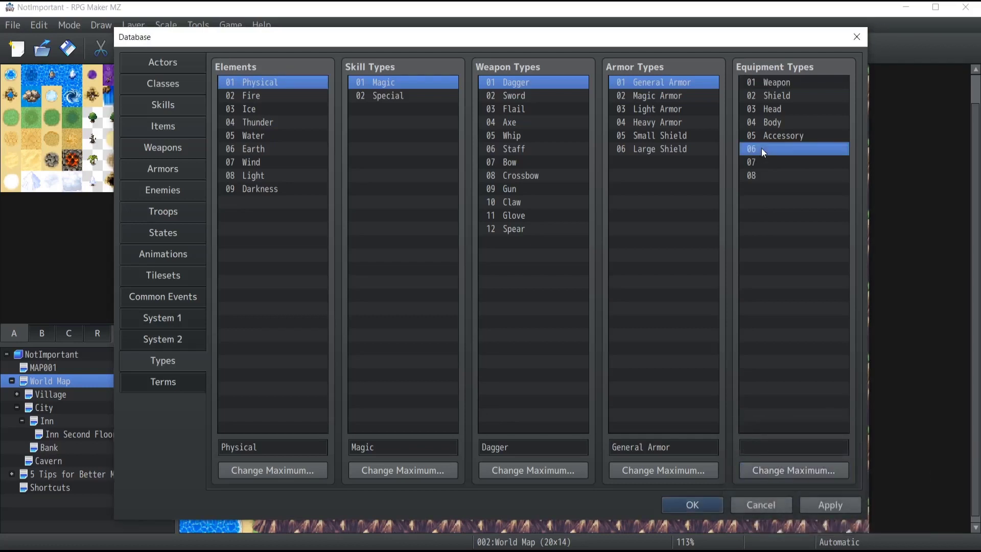
left_click(760, 449)
type("Acce")
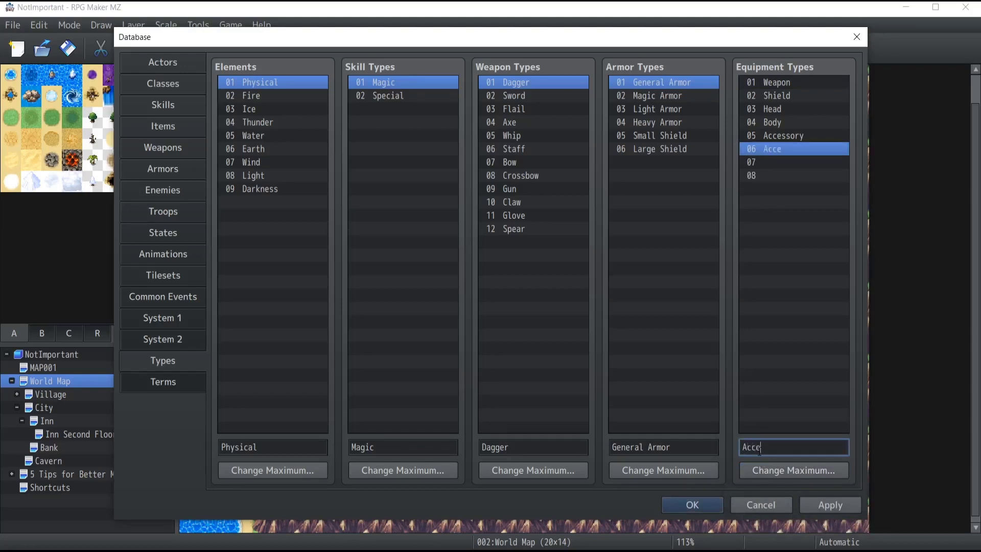
type("ssory 2")
Name equipment types 07 'Belt' and 08 'Amulet', apply, and view Reid's equipment
left_click(786, 163)
left_click(773, 446)
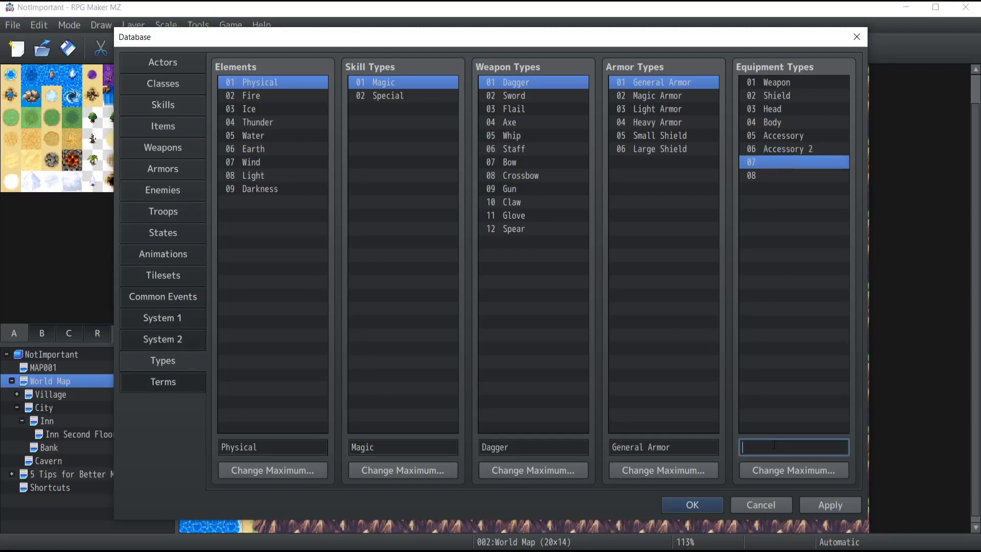
type("Belt")
left_click(774, 178)
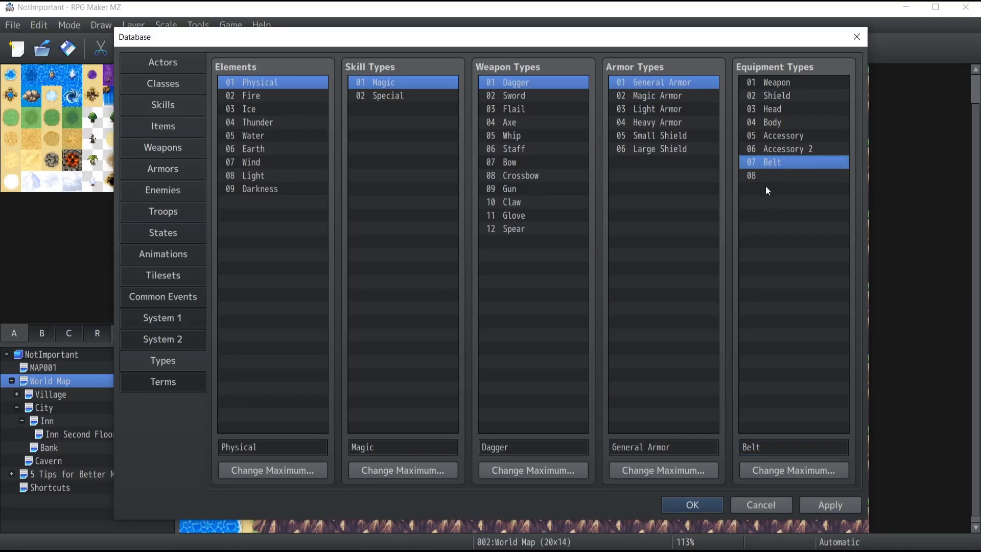
left_click(757, 447)
type("Amulet")
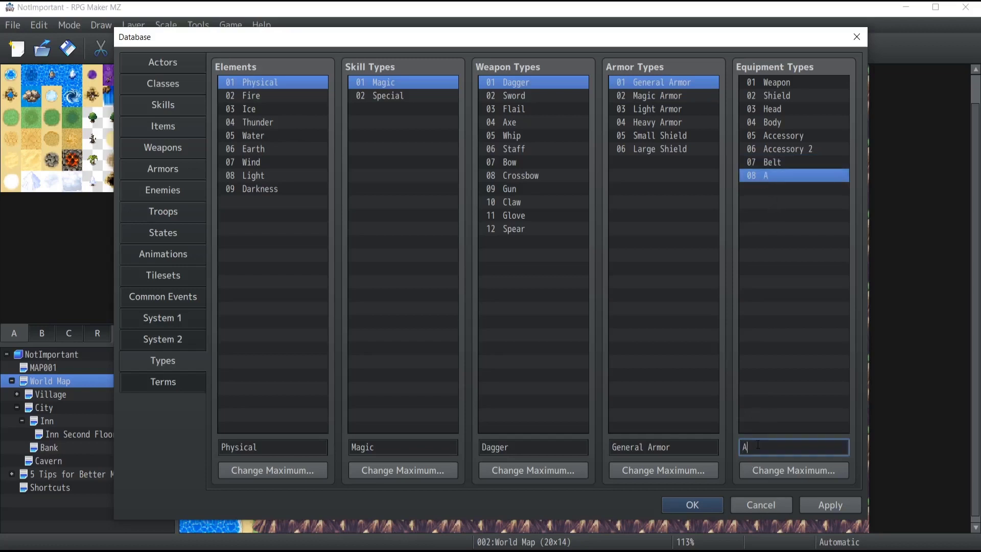
left_click(832, 503)
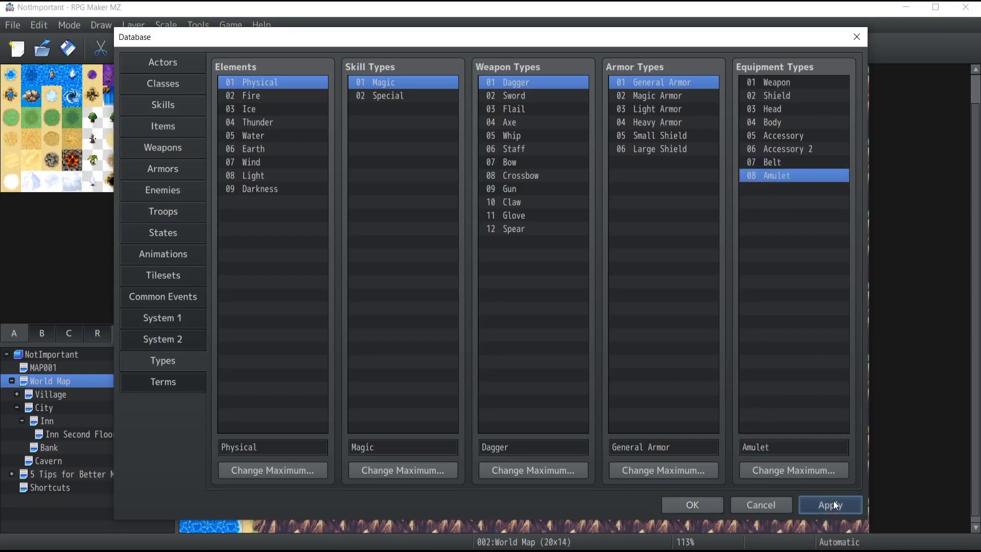
left_click(151, 61)
Check Reid's new Accessory 2, Belt and Amulet equipment slots
left_click(418, 412)
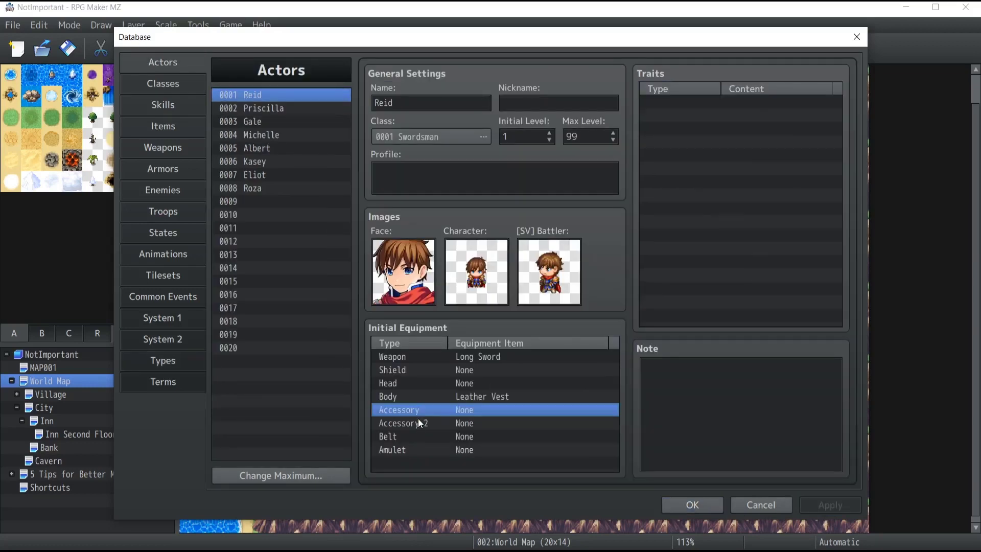
left_click(418, 424)
key("Down")
key("Down")
key("Up")
key("Up")
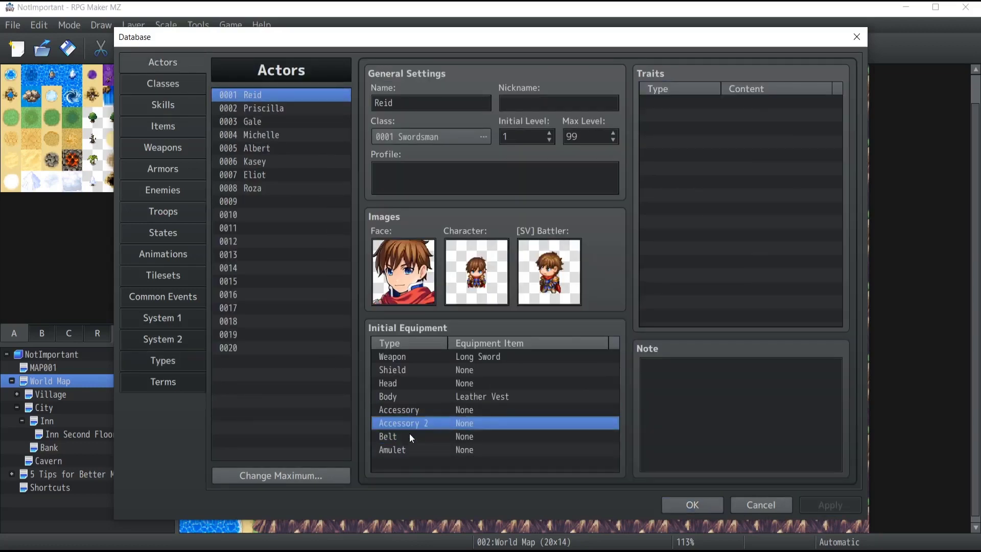
key("Down")
key("Down")
key("Up")
key("Up")
key("Down")
key("Down")
key("Up")
key("Up")
Reduce the equipment types back to 5 and open Reid's Traits dialog
left_click(155, 360)
left_click(777, 474)
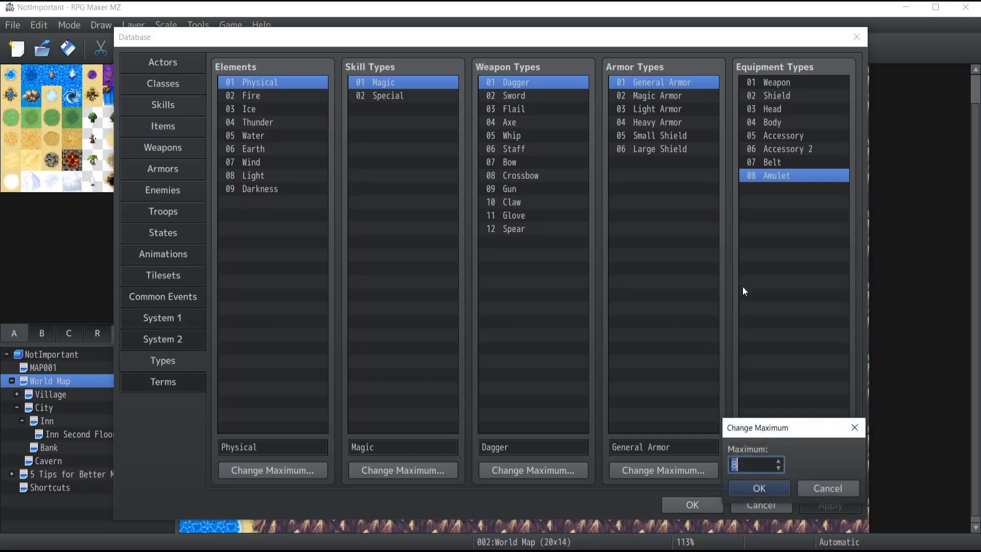
type("5")
left_click(757, 489)
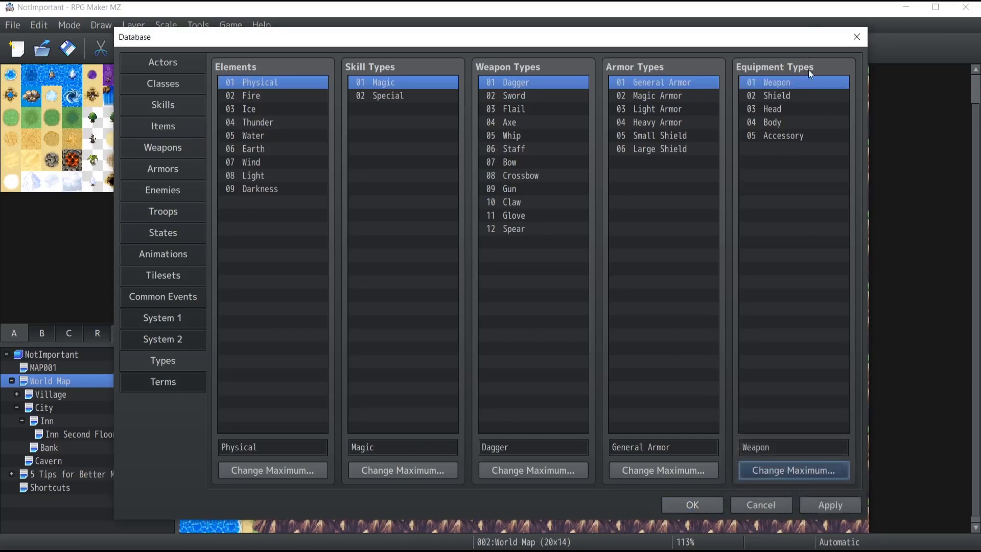
left_click(165, 60)
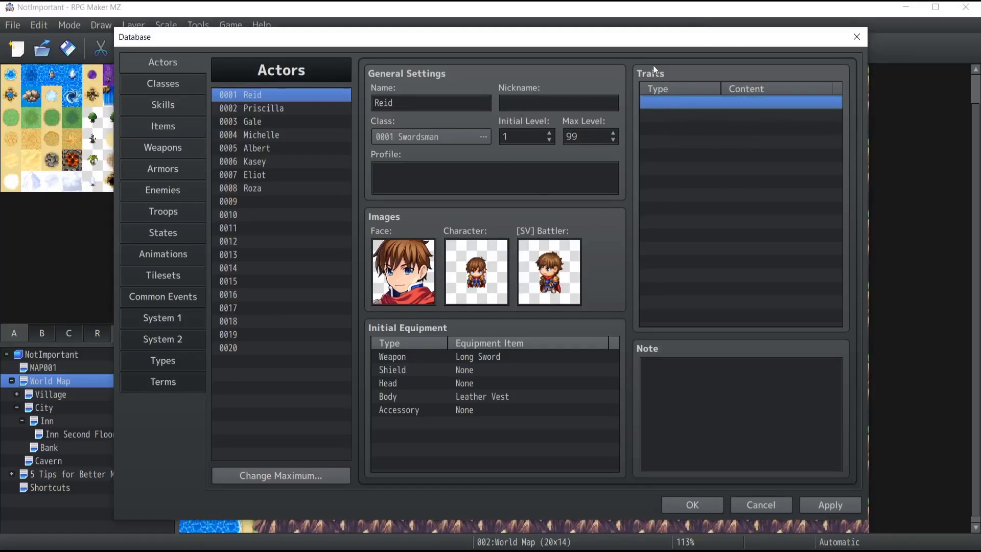
double_click(661, 101)
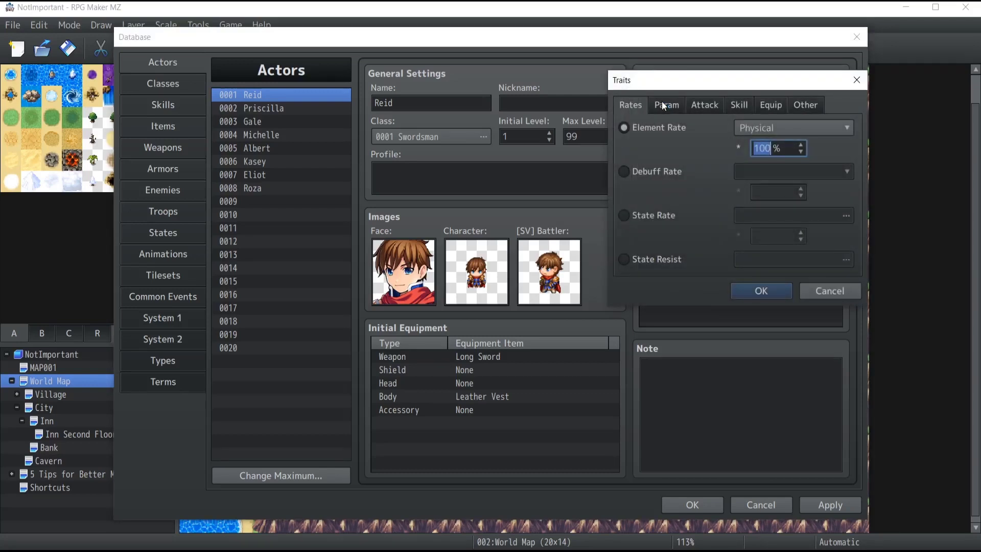
Browse the Traits dialog's Param, Attack, Skill, Equip and Other tabs, ending on Rates
left_click(661, 101)
left_click(706, 106)
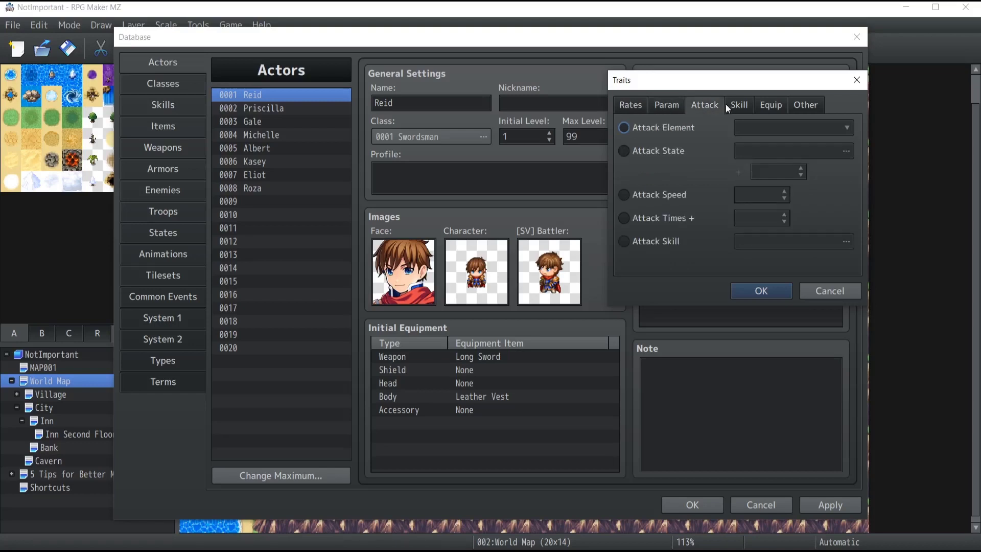
left_click(738, 103)
left_click(766, 106)
left_click(798, 105)
left_click(768, 102)
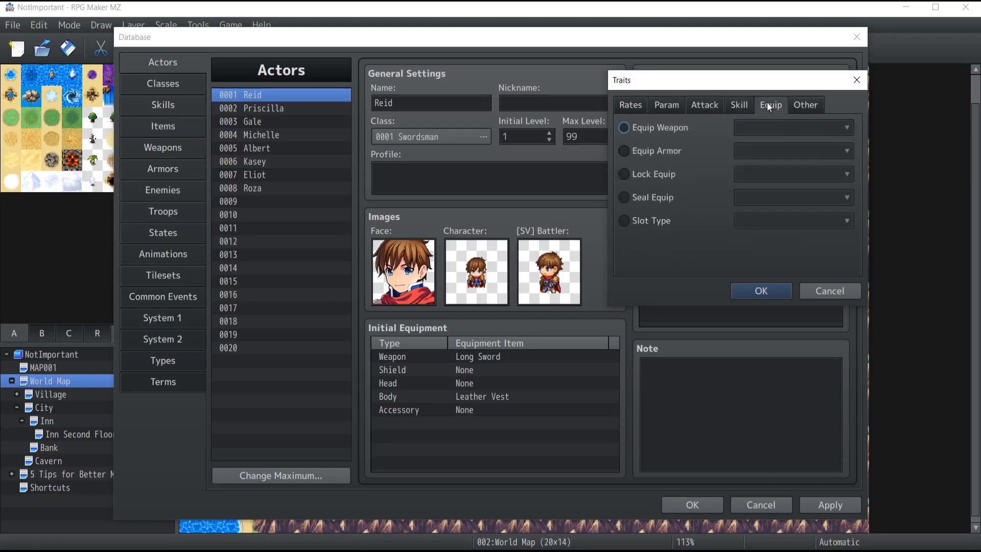
left_click(734, 104)
left_click(675, 105)
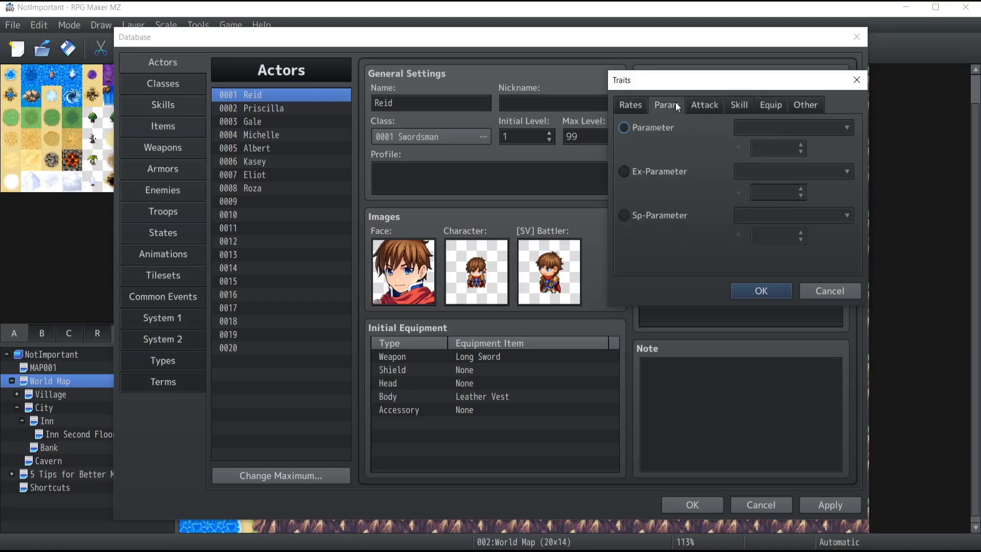
left_click(626, 106)
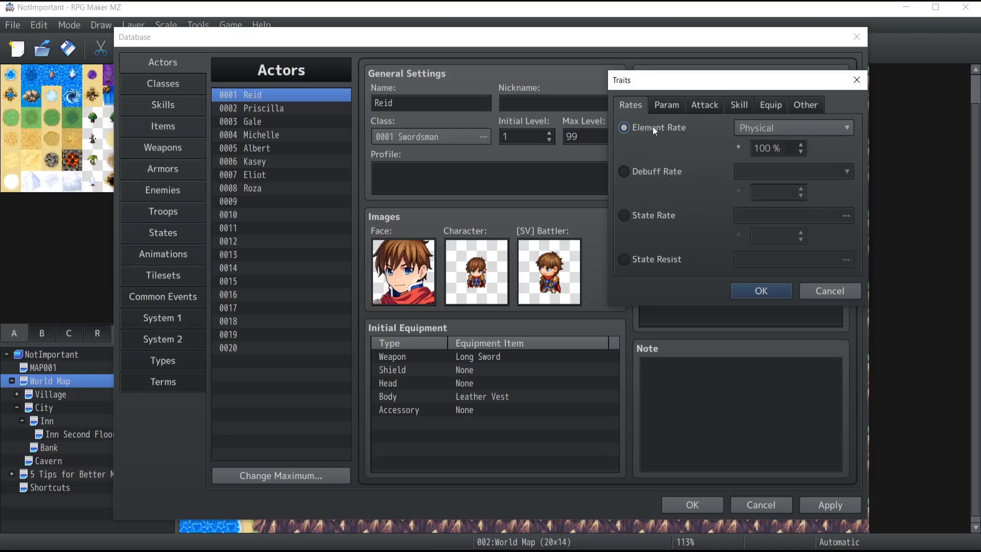
mouse_move(653, 127)
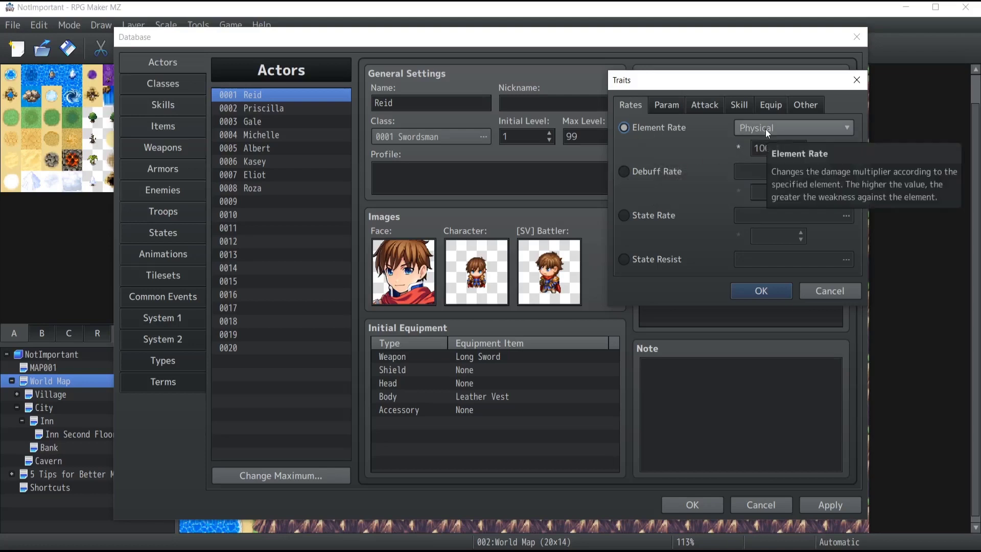
Add an Element Rate trait of Fire * 50% to Reid
left_click(788, 130)
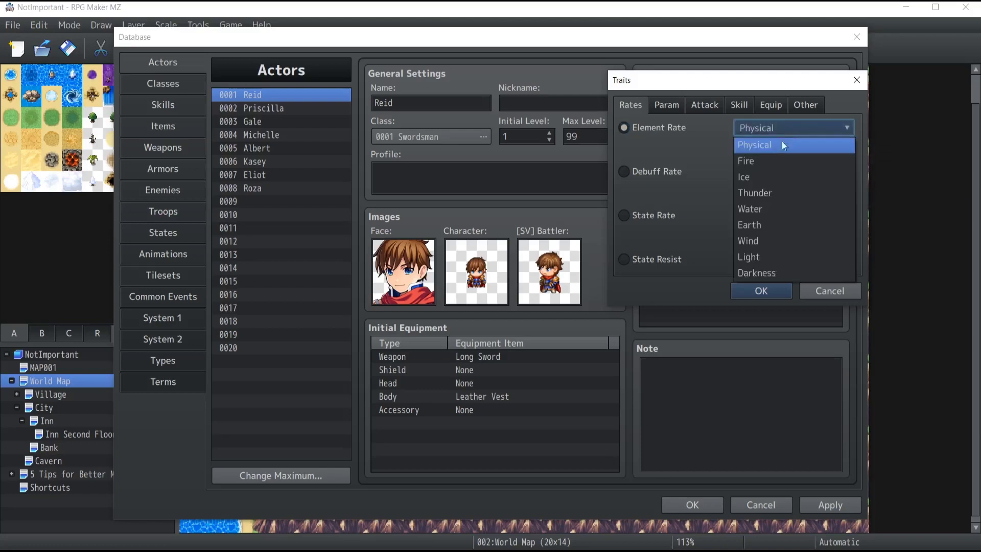
left_click(754, 161)
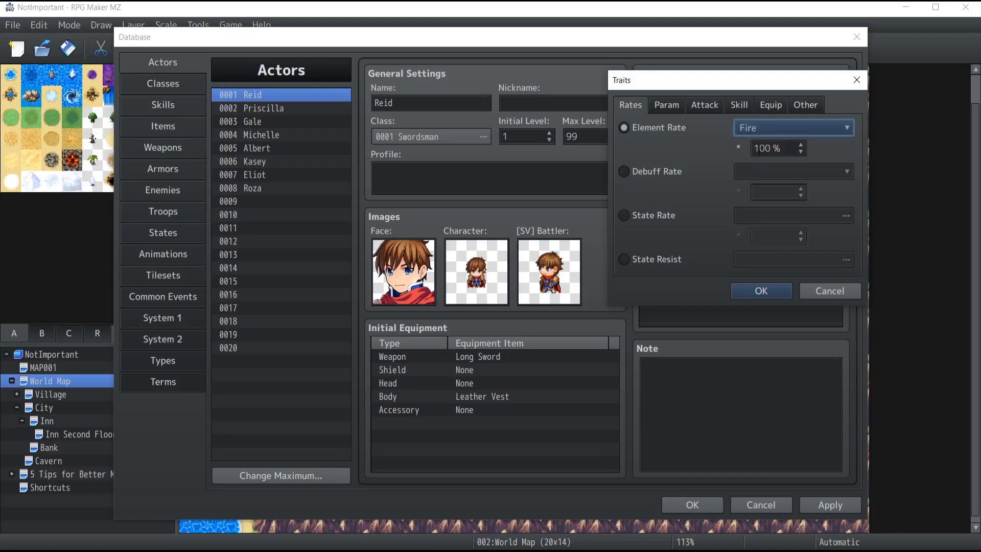
double_click(769, 148)
type("50")
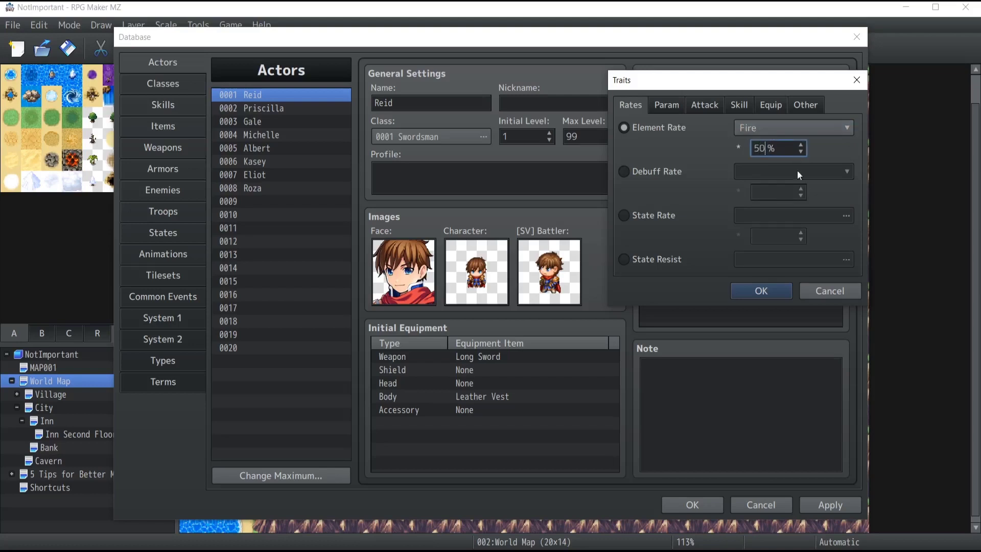
left_click(759, 293)
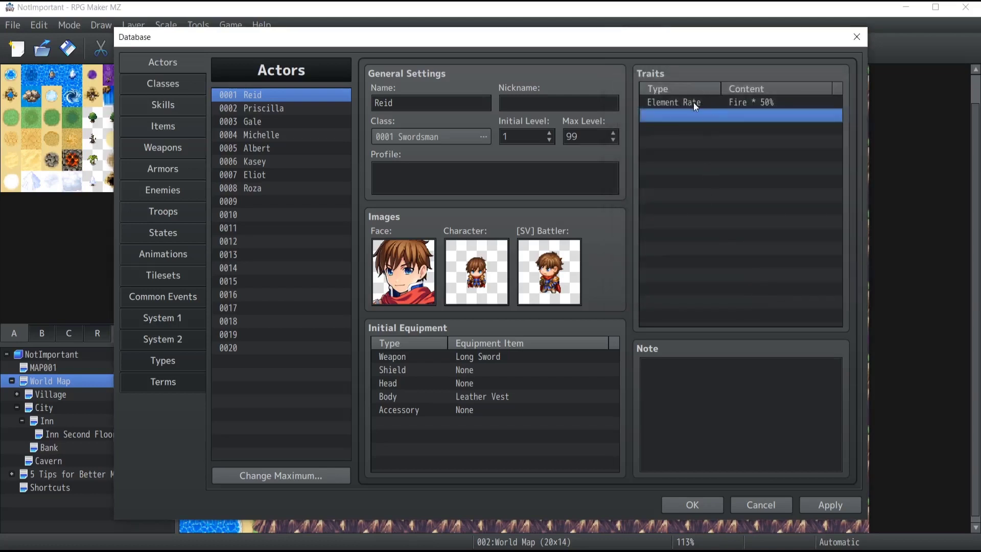
Change Reid's Fire element rate trait from 50% to 200%
left_click(693, 102)
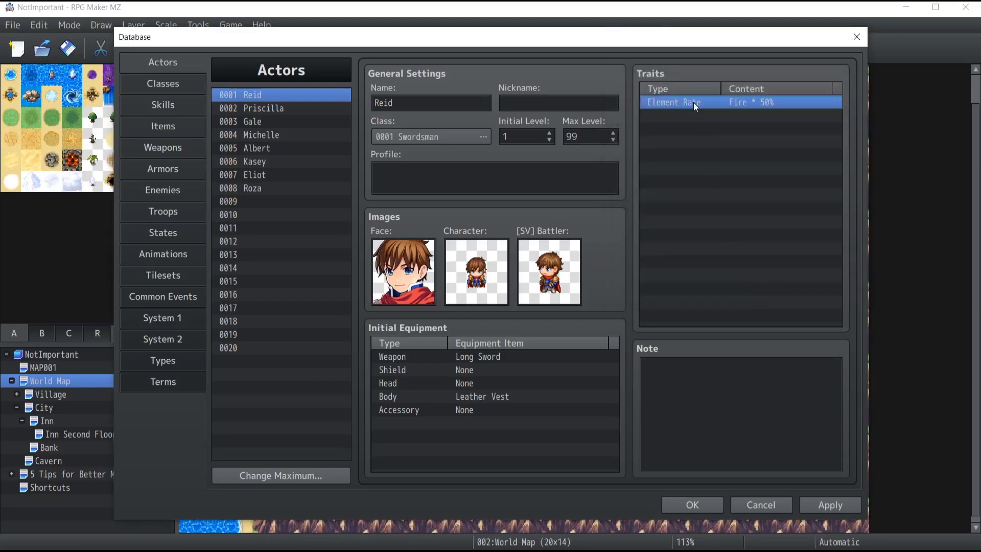
left_click(736, 117)
left_click(737, 103)
left_click(755, 114)
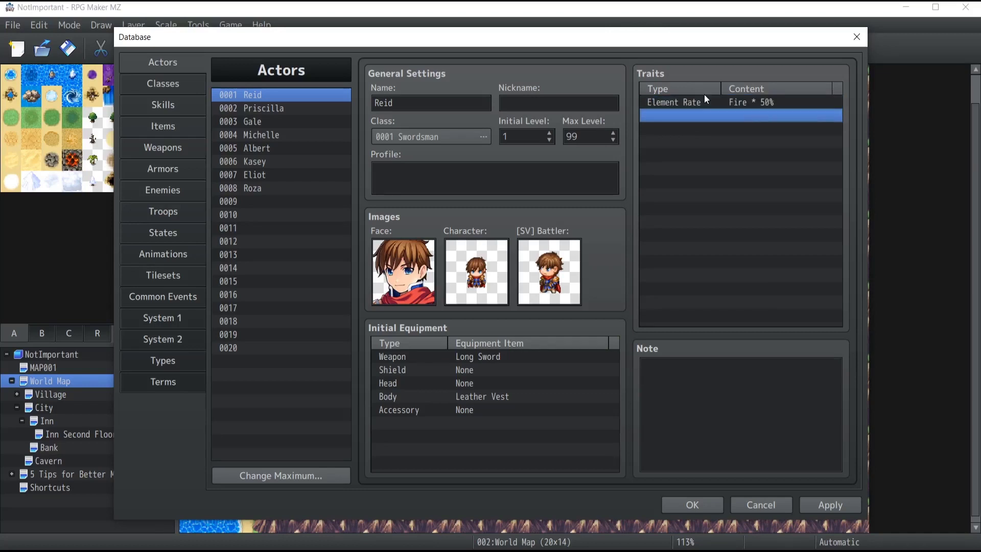
left_click(705, 101)
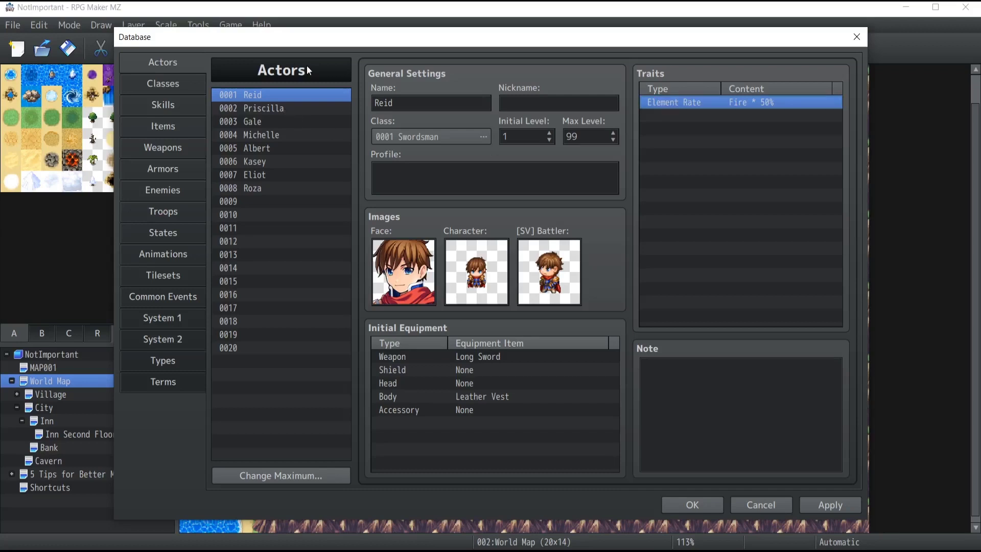
left_click(685, 116)
left_click(690, 106)
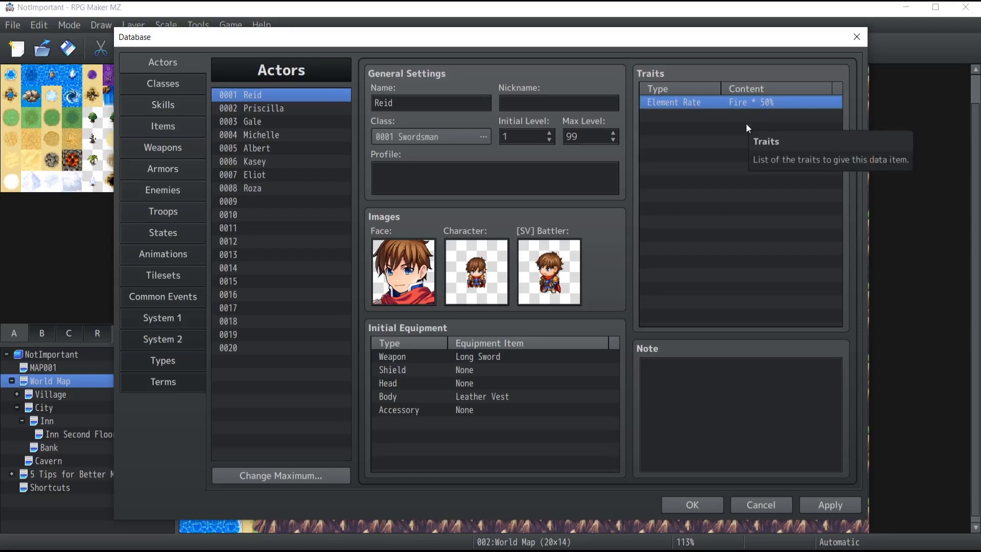
double_click(706, 104)
type("200")
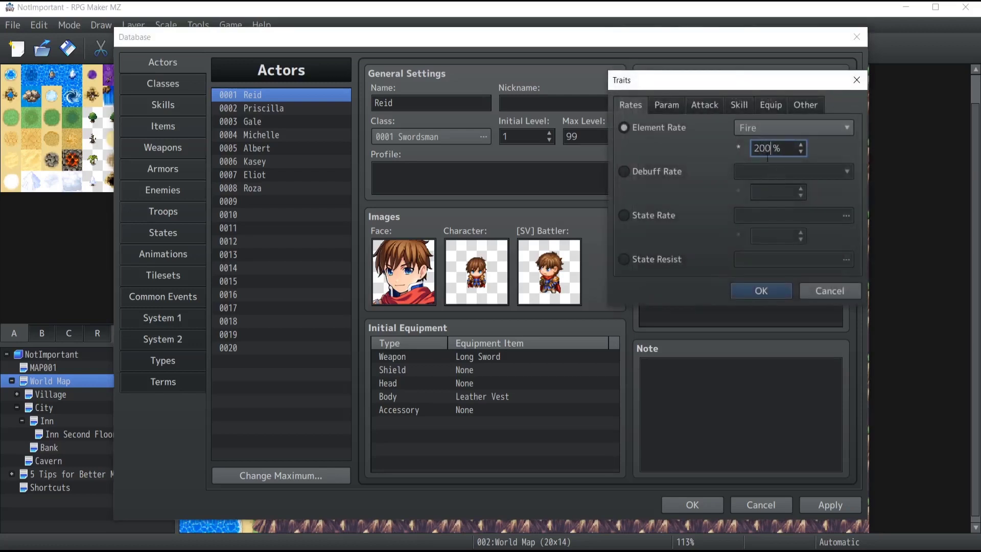
left_click(744, 291)
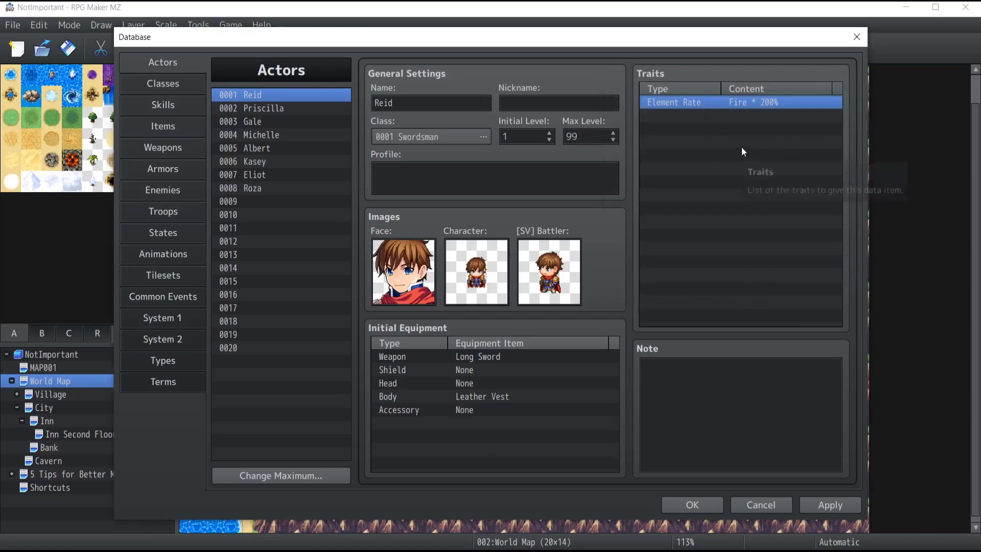
left_click(163, 84)
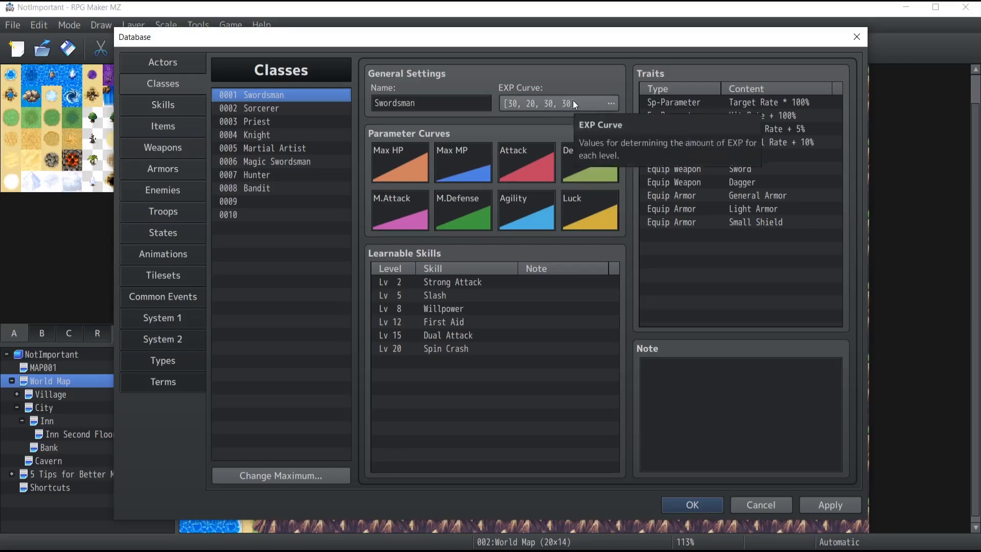
double_click(576, 102)
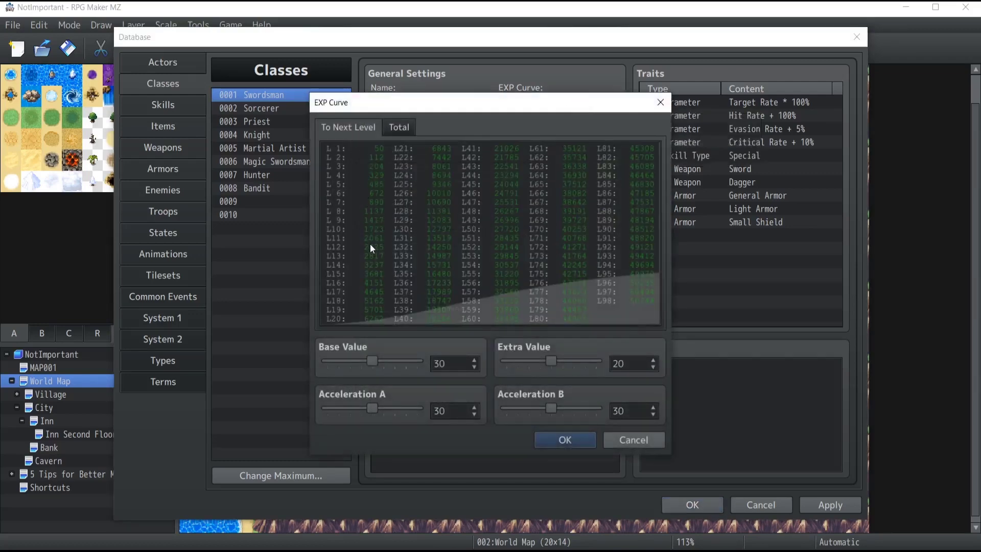
left_click(403, 127)
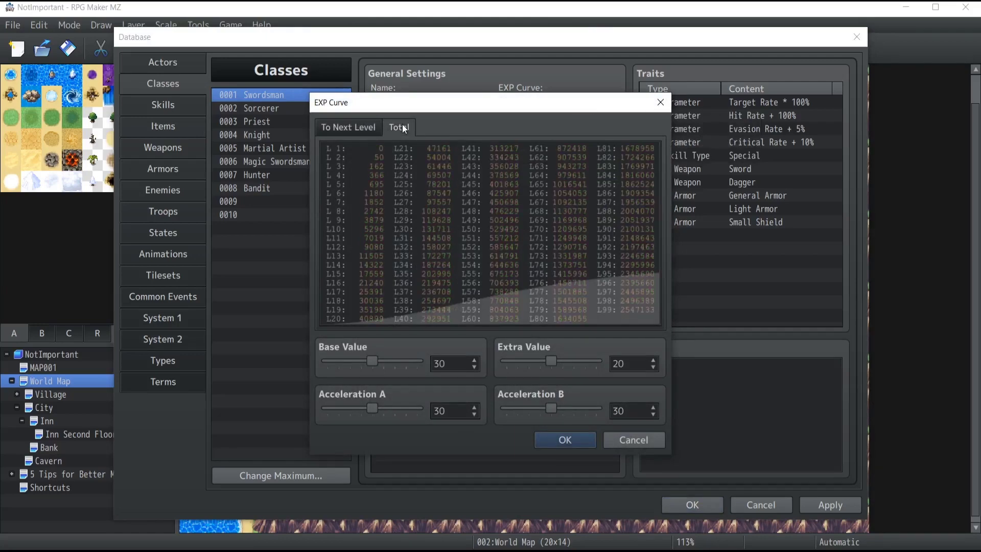
left_click(350, 128)
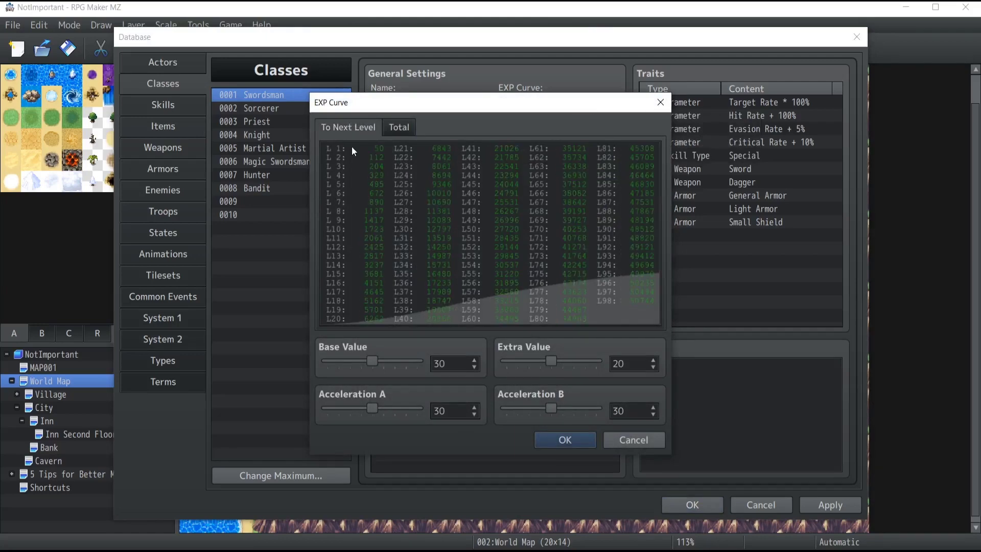
left_click(402, 127)
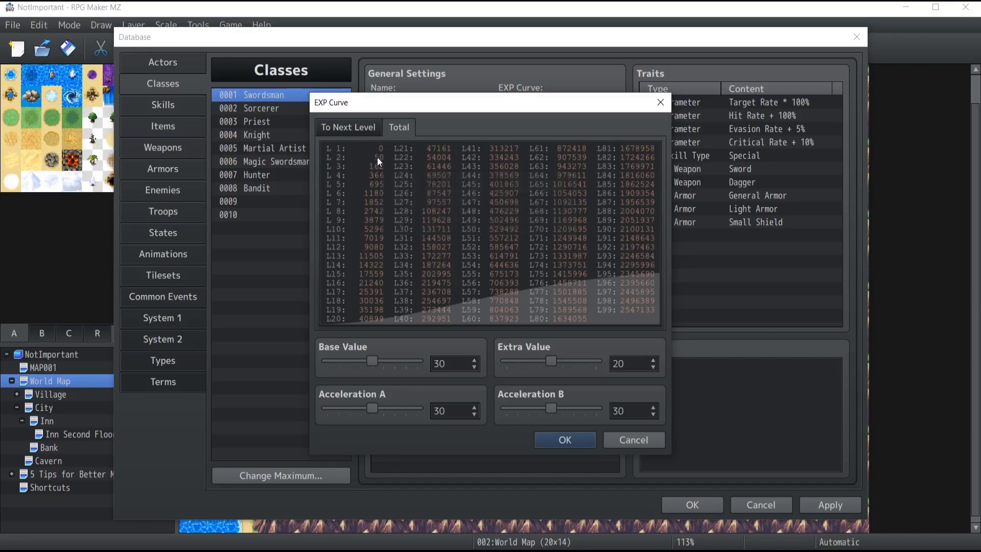
mouse_move(373, 360)
left_mouse_down()
mouse_move(347, 360)
mouse_move(432, 363)
mouse_move(329, 361)
mouse_move(391, 359)
mouse_move(372, 361)
left_mouse_up()
mouse_move(372, 410)
left_mouse_down()
mouse_move(280, 404)
mouse_move(370, 407)
left_mouse_up()
mouse_move(551, 361)
left_mouse_down()
mouse_move(604, 364)
mouse_move(550, 361)
left_mouse_up()
mouse_move(550, 409)
left_mouse_down()
mouse_move(536, 408)
mouse_move(550, 408)
left_mouse_up()
key("Return")
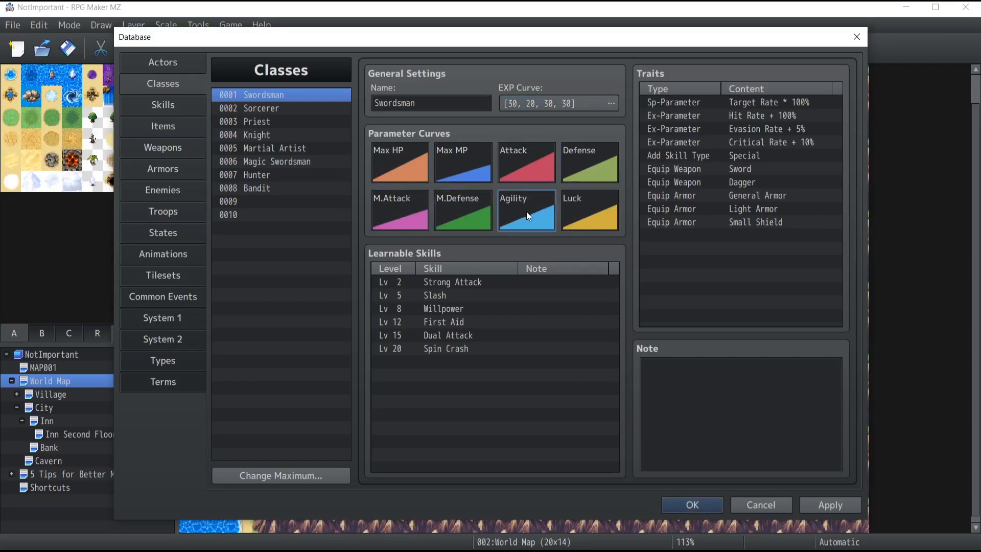
double_click(395, 164)
key("Escape")
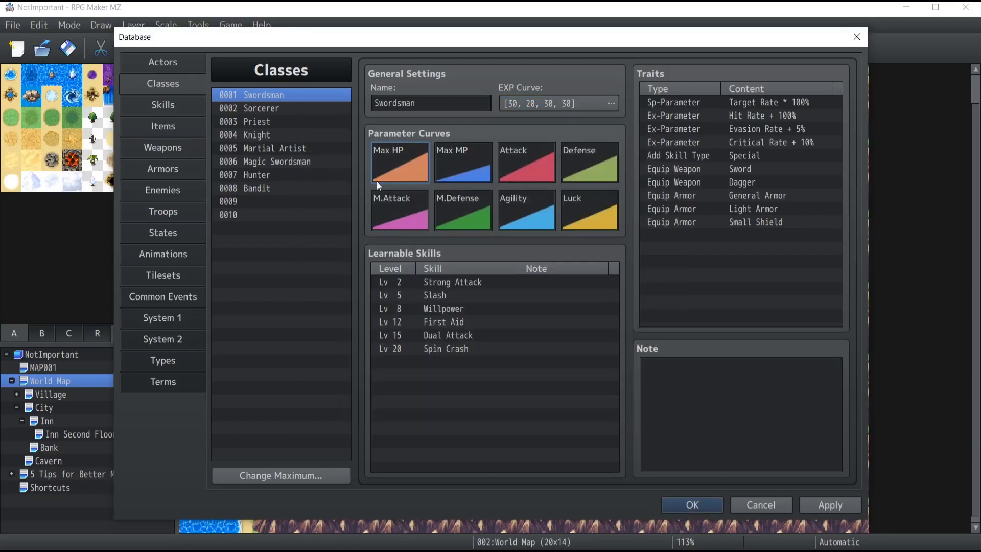
mouse_move(516, 161)
left_click(515, 161)
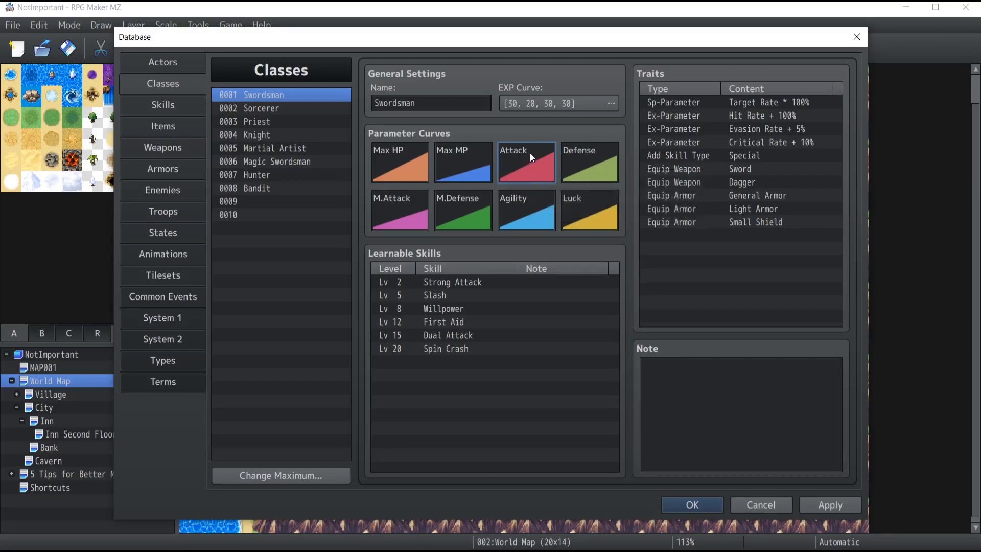
left_click(590, 162)
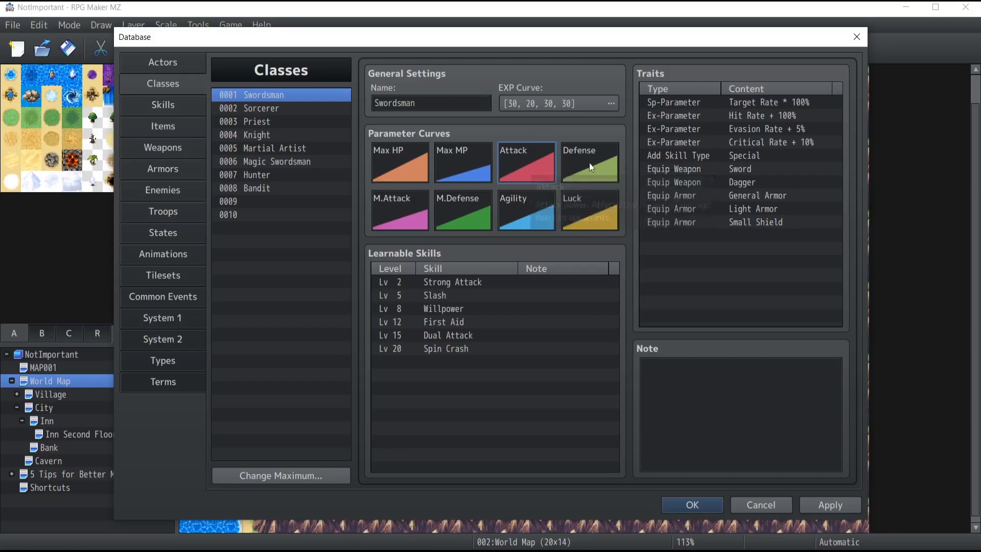
left_click(530, 164)
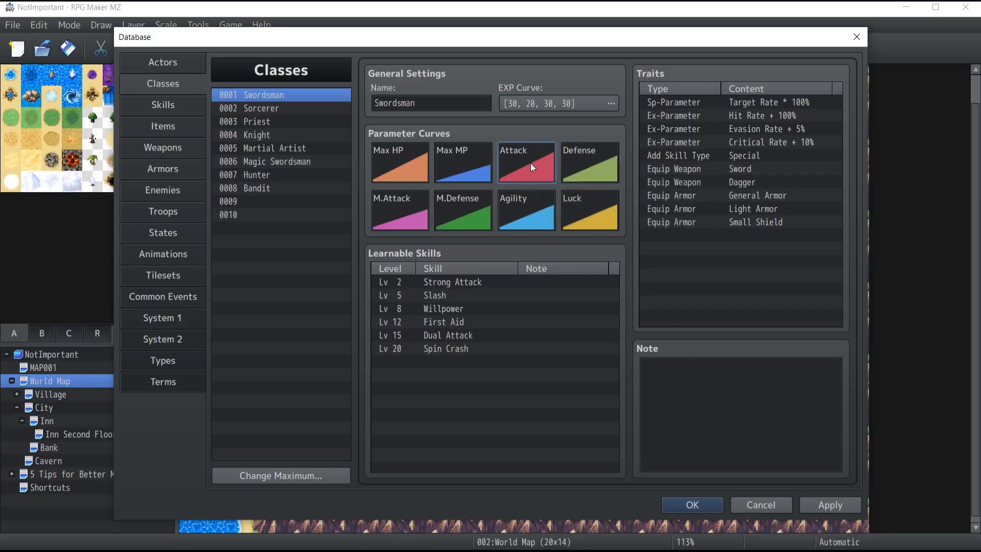
left_click(593, 176)
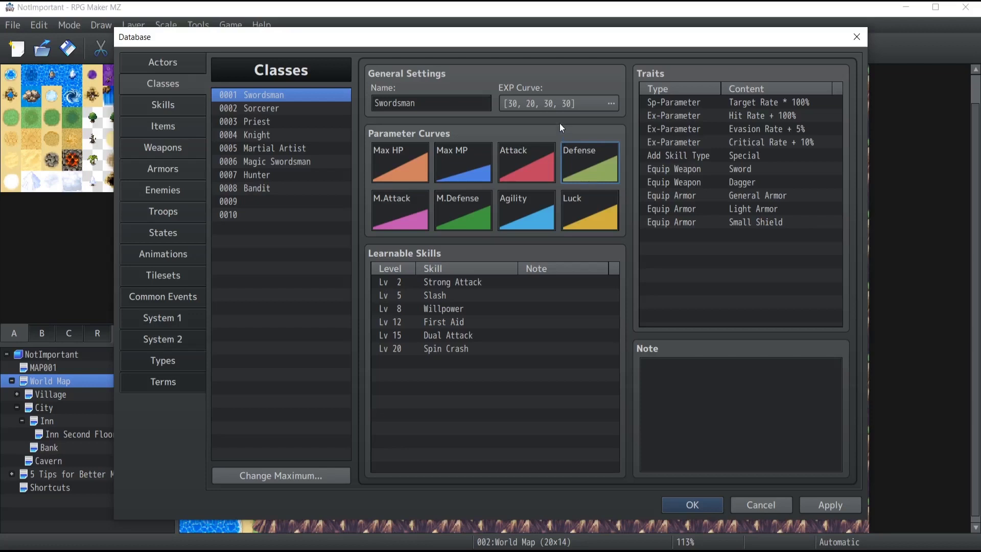
left_click(535, 166)
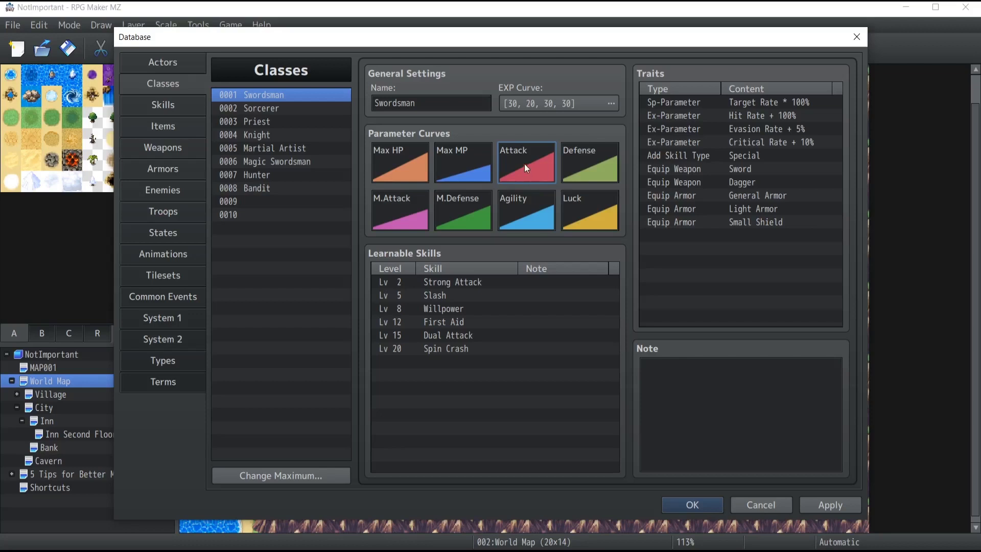
left_click(598, 155)
left_click(528, 225)
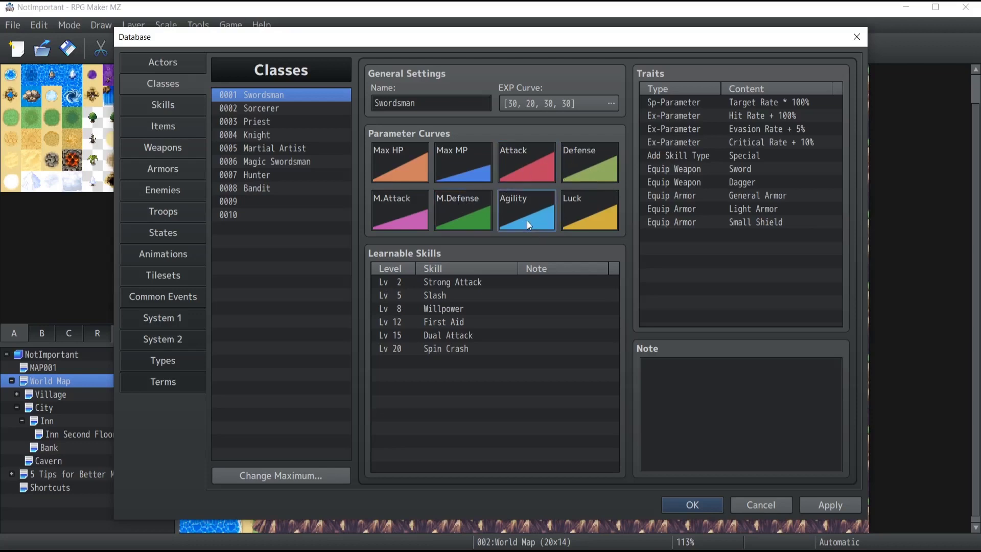
left_click(390, 169)
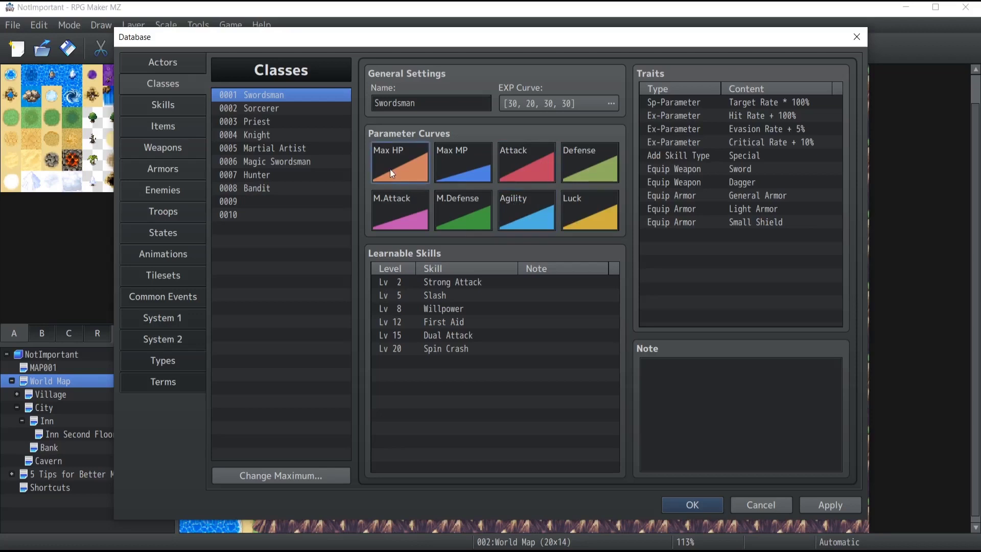
left_click(458, 169)
left_click(588, 167)
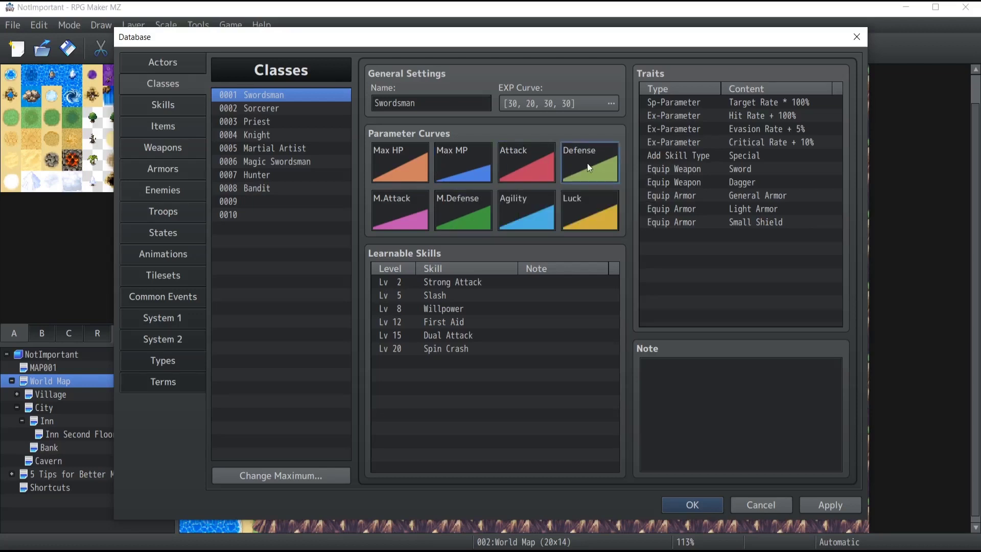
left_click(394, 216)
left_click(464, 219)
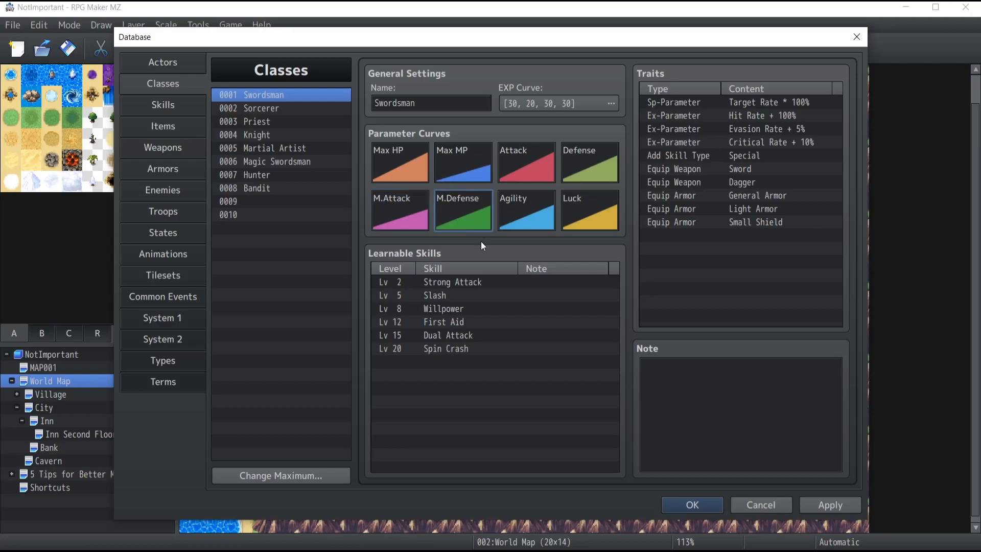
left_click(516, 219)
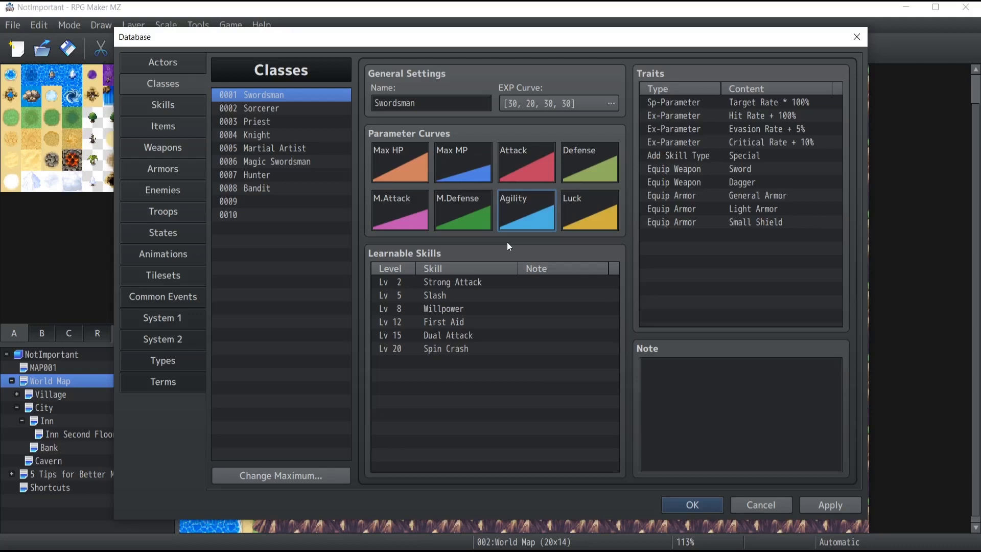
left_click(596, 214)
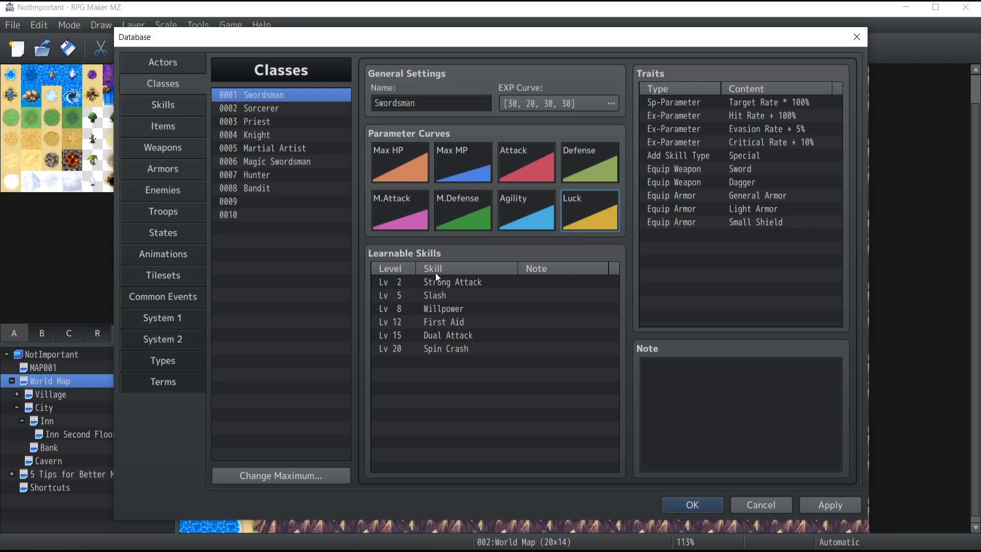
left_click(418, 362)
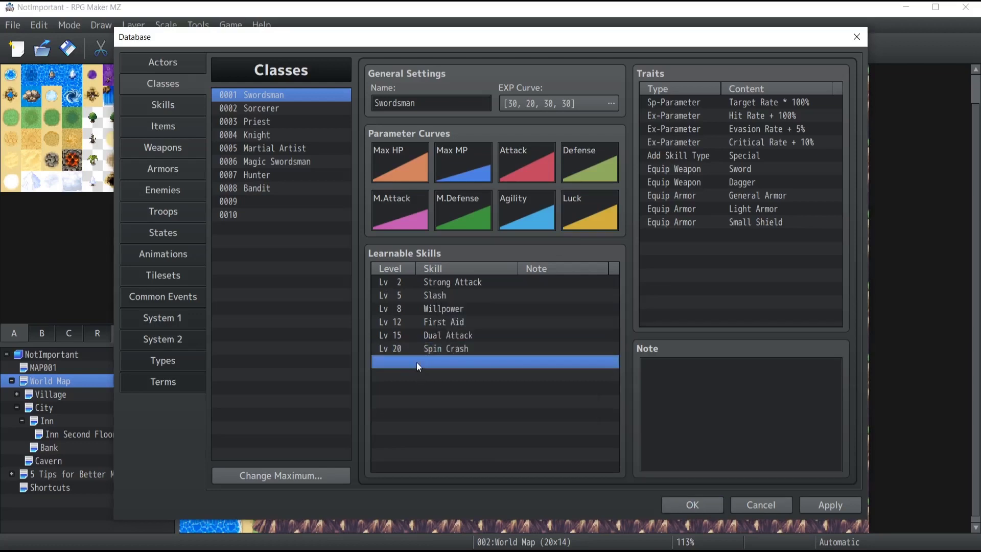
double_click(416, 361)
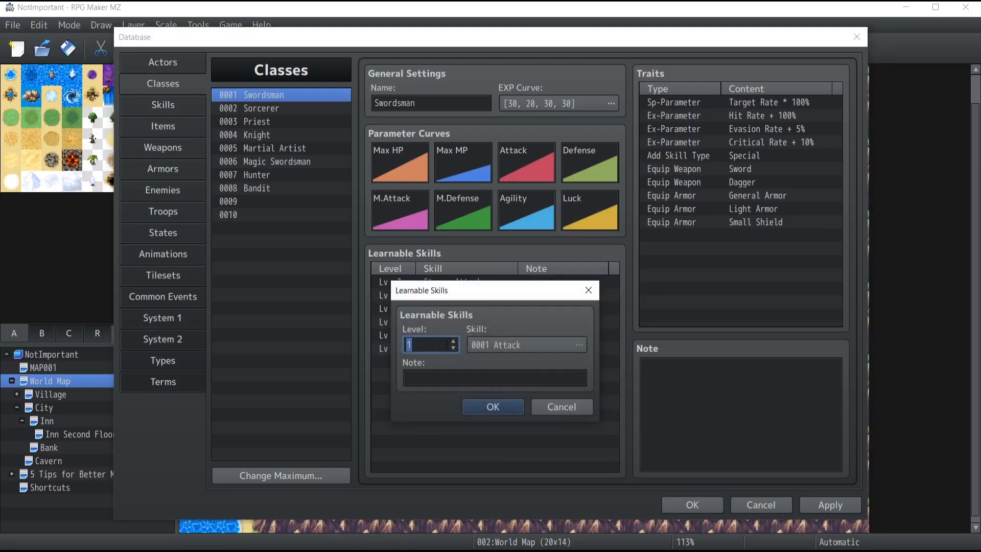
left_click(453, 340)
left_click(453, 341)
left_click(453, 340)
left_click(453, 341)
left_click(453, 340)
left_click(453, 341)
left_click(556, 344)
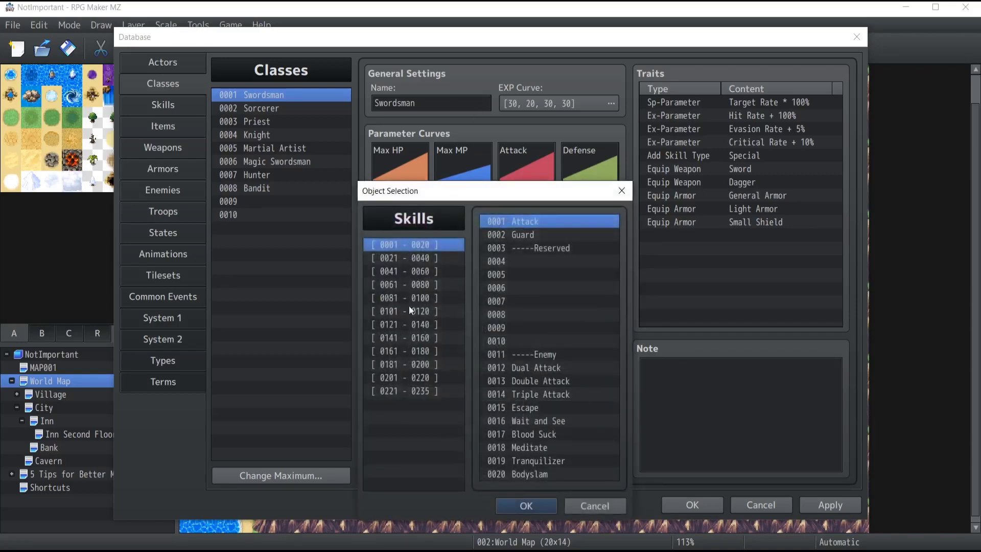
left_click(395, 298)
left_click(592, 505)
left_click(562, 406)
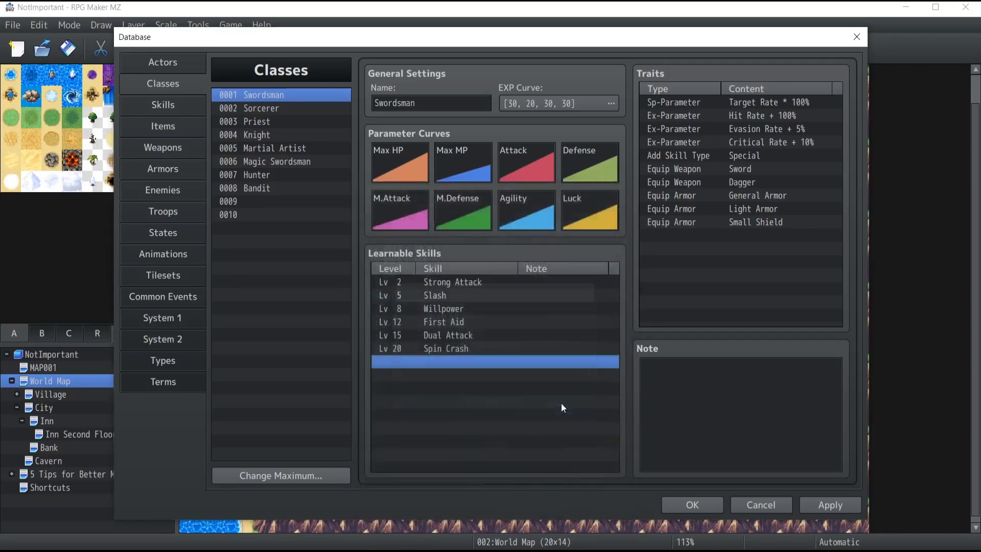
left_click(436, 349)
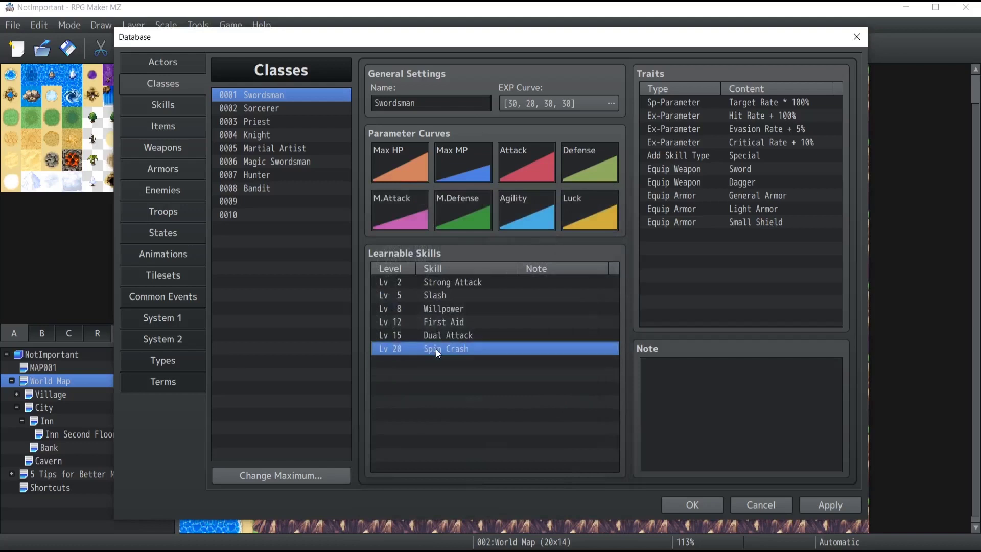
left_click(425, 282)
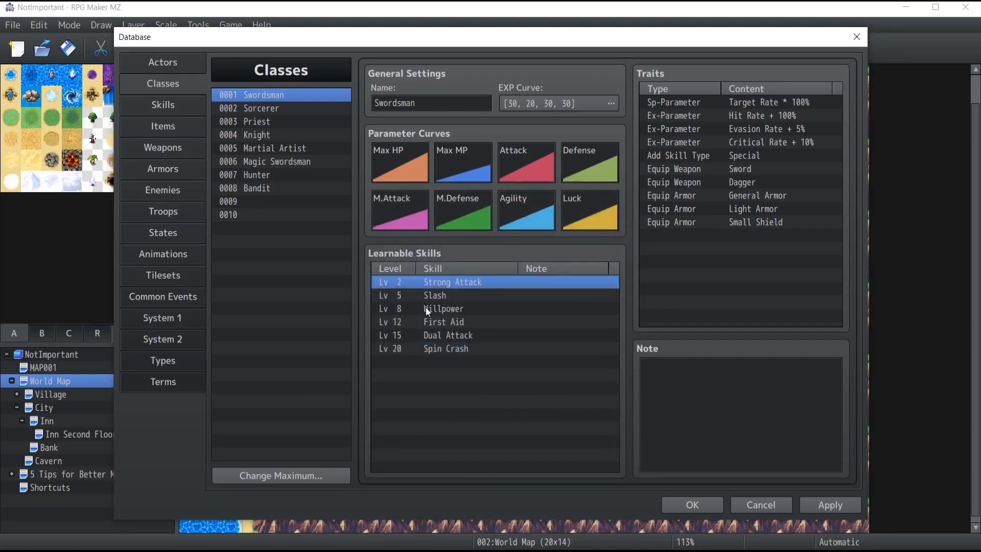
key("Down")
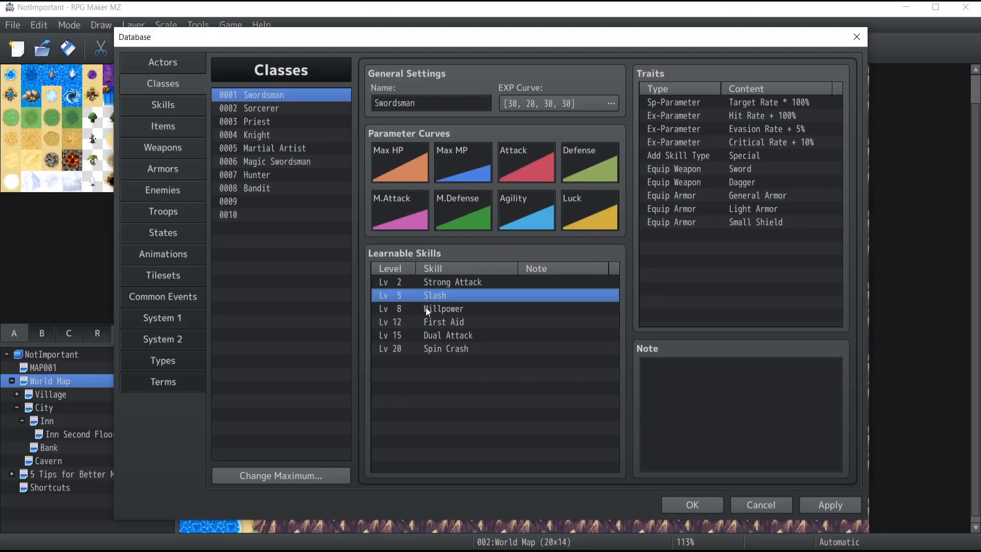
key("Down")
key("Down")
key("Down")
key("Down")
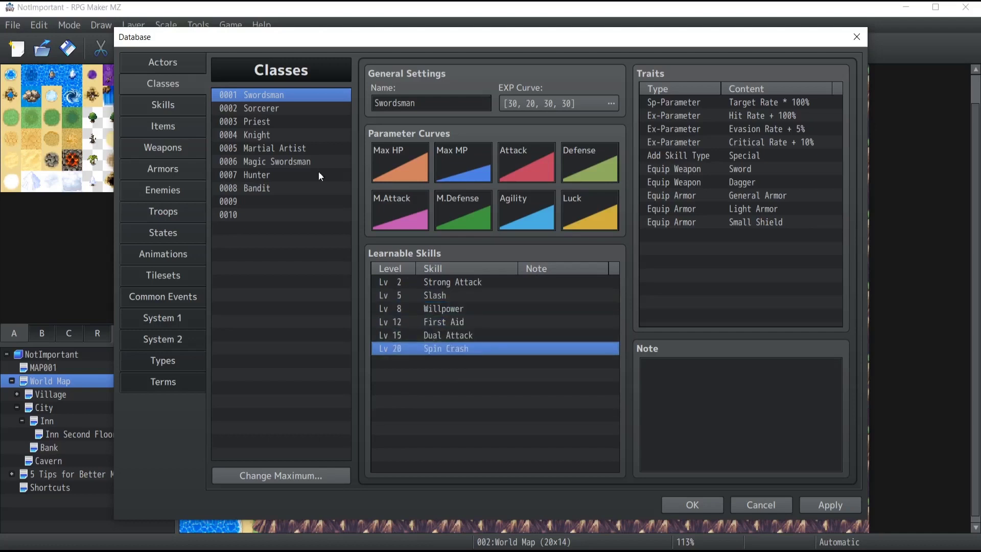
left_click_drag(268, 110, 268, 176)
key("Home")
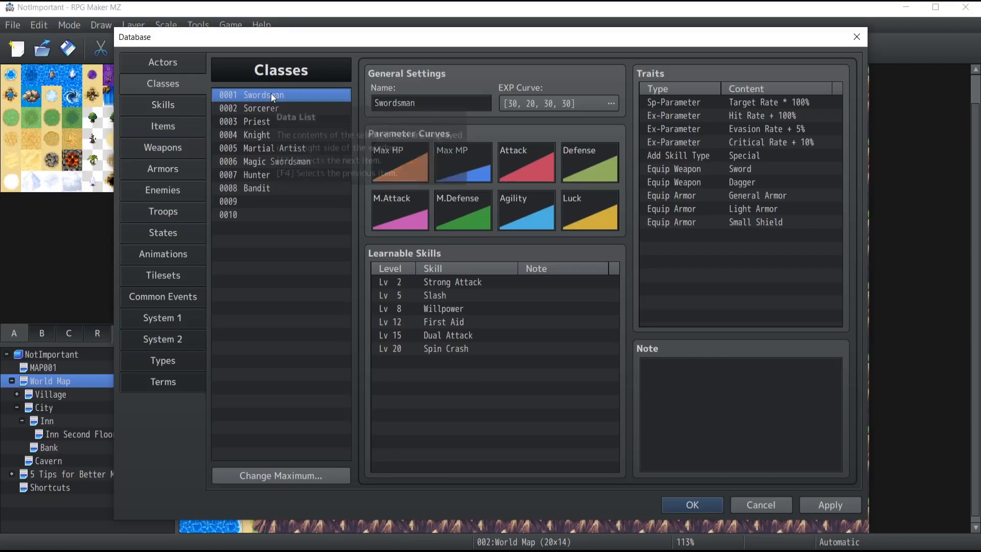
Review Swordsman's learnable skills: Strong Attack, Slash, Willpower and First Aid
left_click(274, 109)
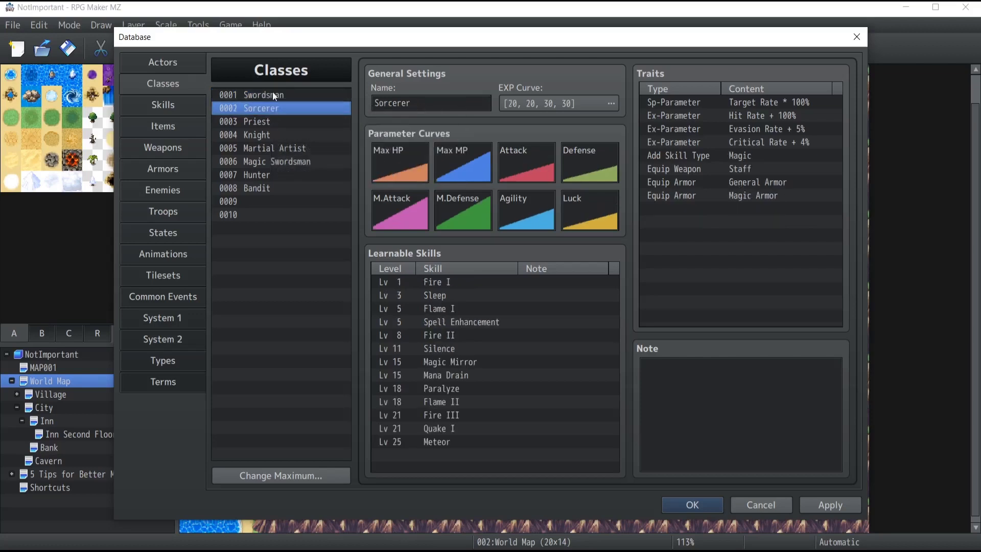
left_click(273, 93)
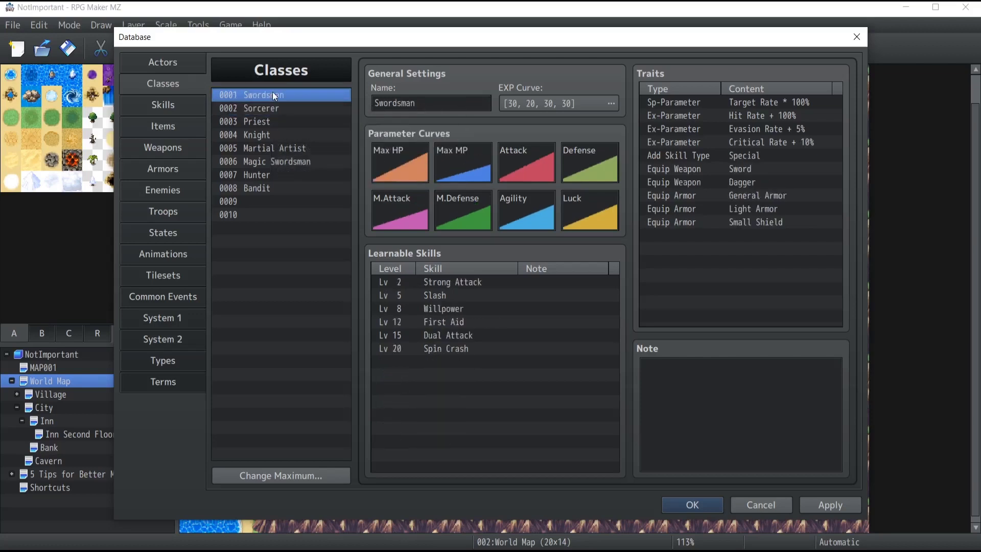
left_click(402, 284)
left_click(405, 295)
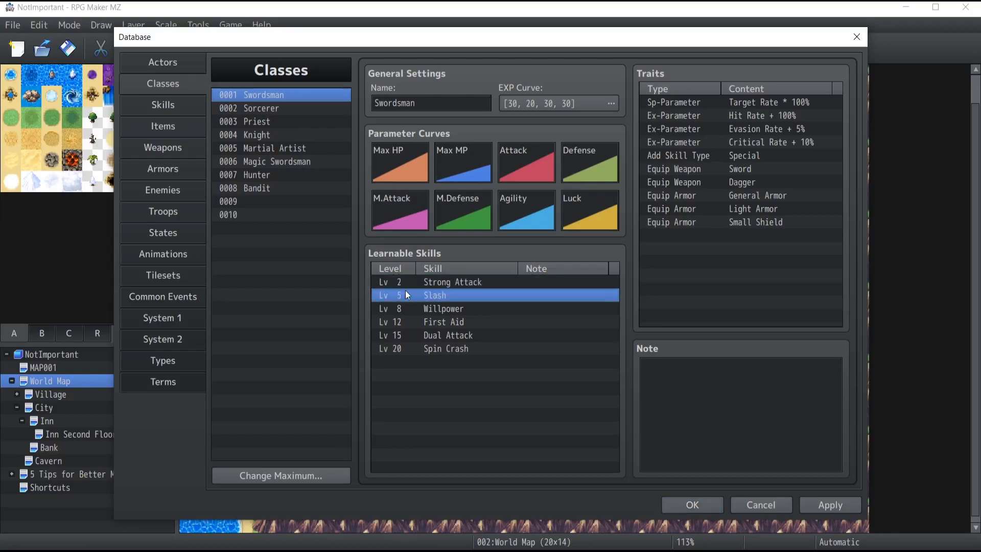
left_click(404, 283)
left_click(406, 295)
left_click(407, 309)
left_click(408, 323)
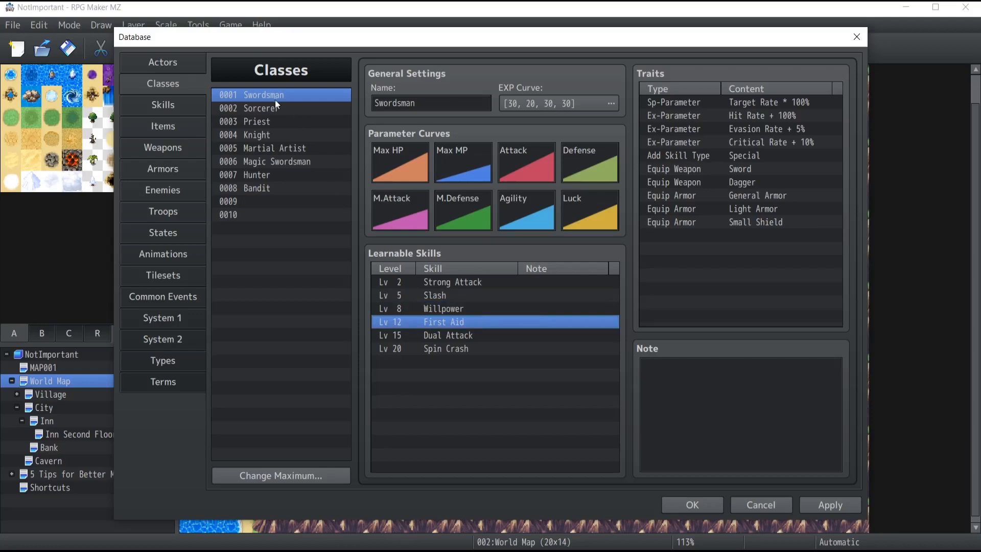
Review Sorcerer's skills Fire I, Sleep, Flame I, Spell Enhancement, Fire II, Silence, then its empty trait row
left_click(264, 110)
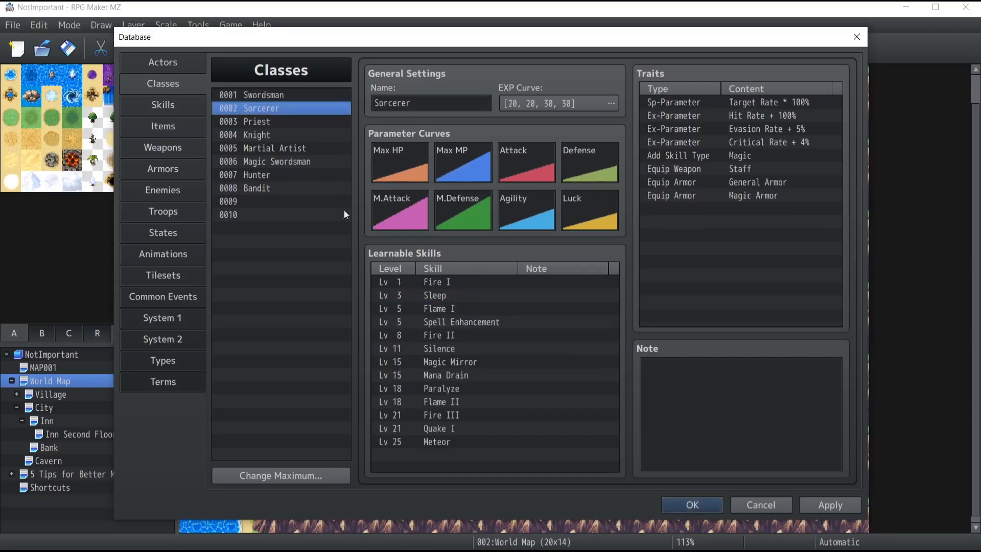
left_click(413, 284)
left_click(414, 294)
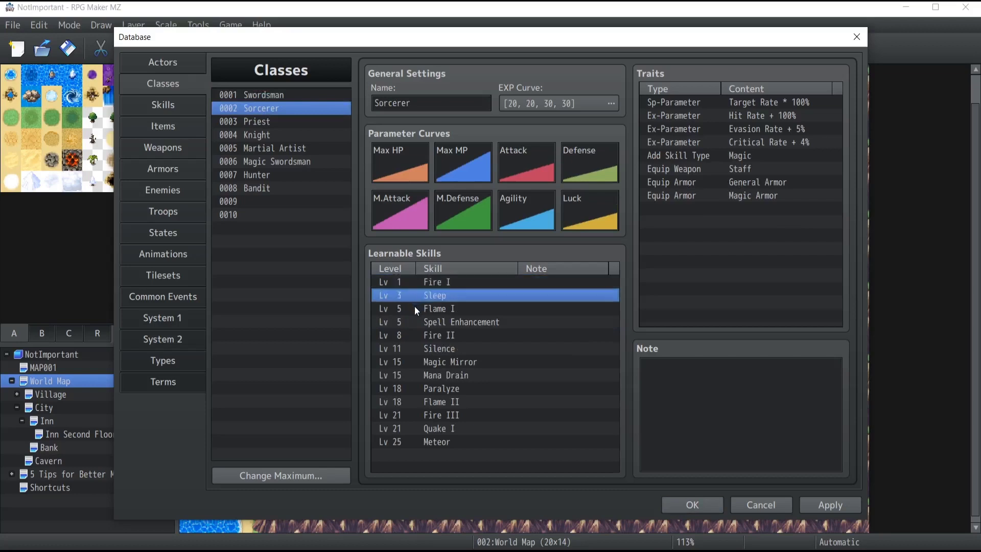
left_click(414, 305)
left_click(414, 322)
left_click(412, 336)
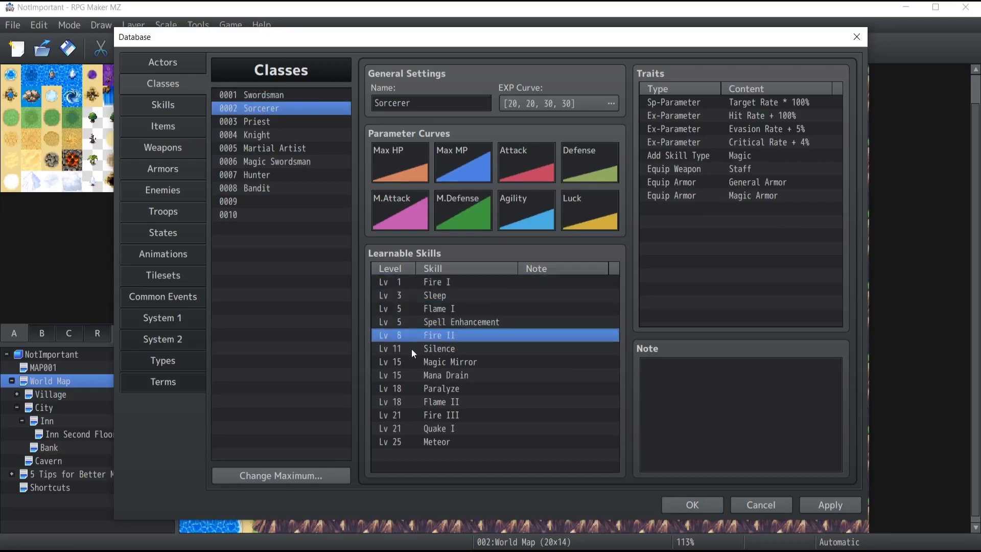
left_click(411, 350)
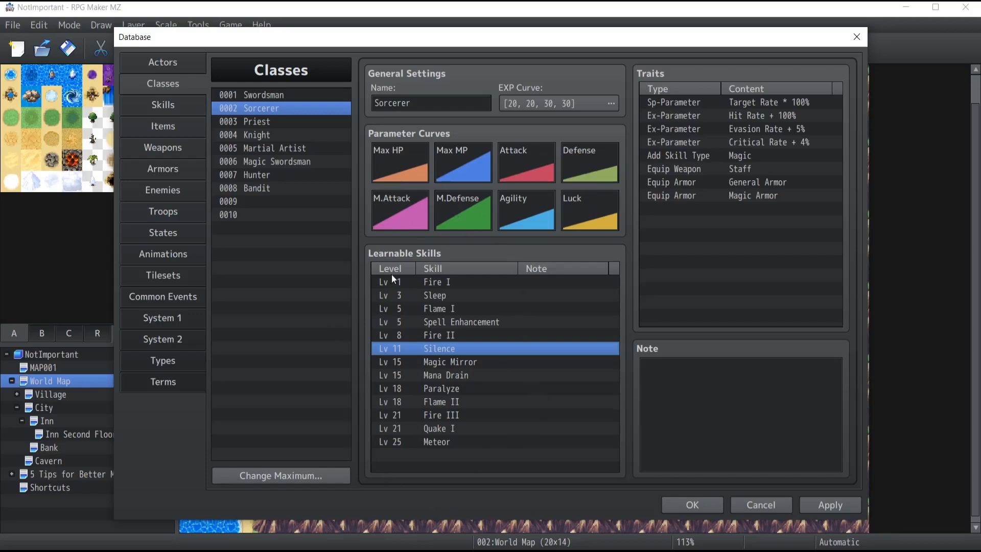
left_click(659, 209)
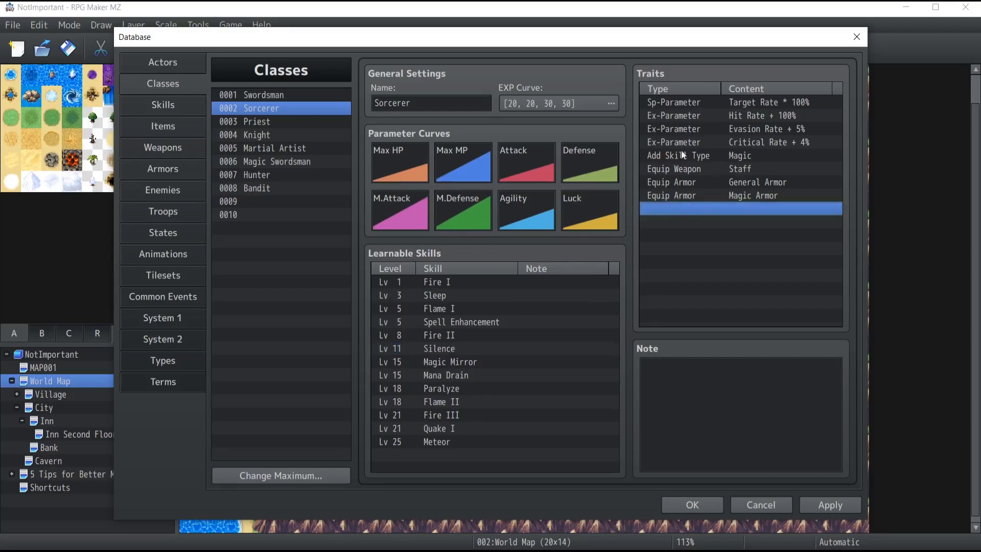
Browse the trait types for a new Sorcerer trait, then cancel without adding one
double_click(672, 208)
left_click(663, 104)
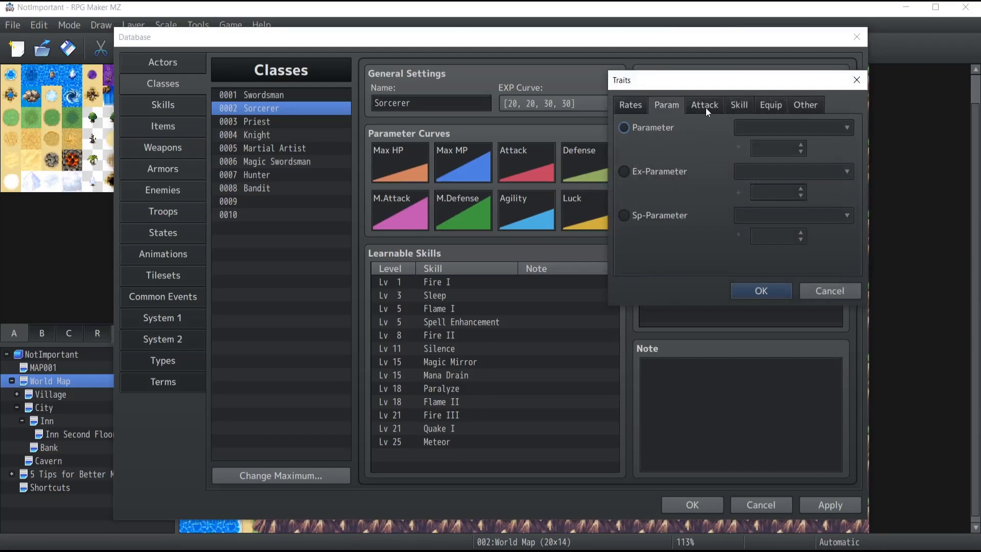
left_click(706, 107)
left_click(740, 104)
left_click(766, 104)
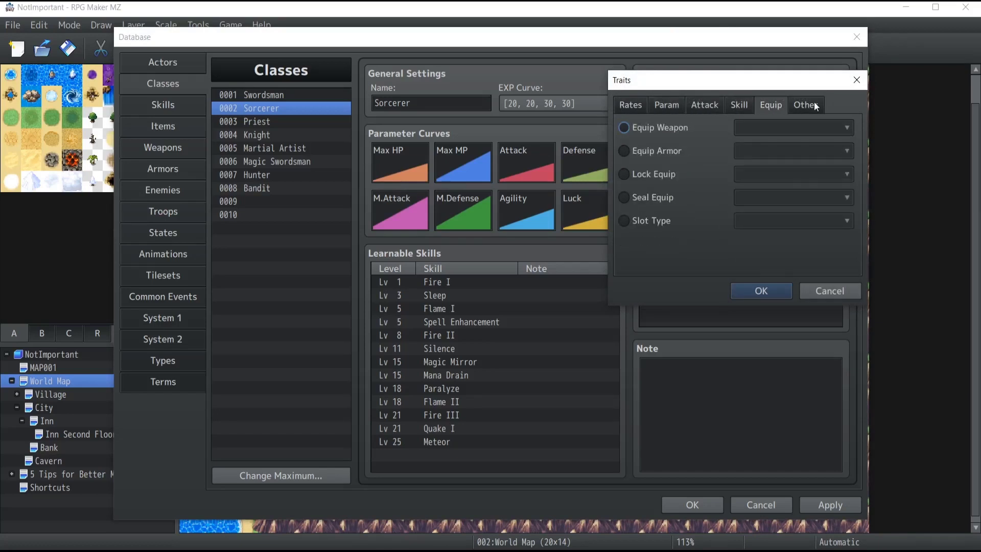
left_click(805, 104)
left_click(631, 104)
left_click(829, 291)
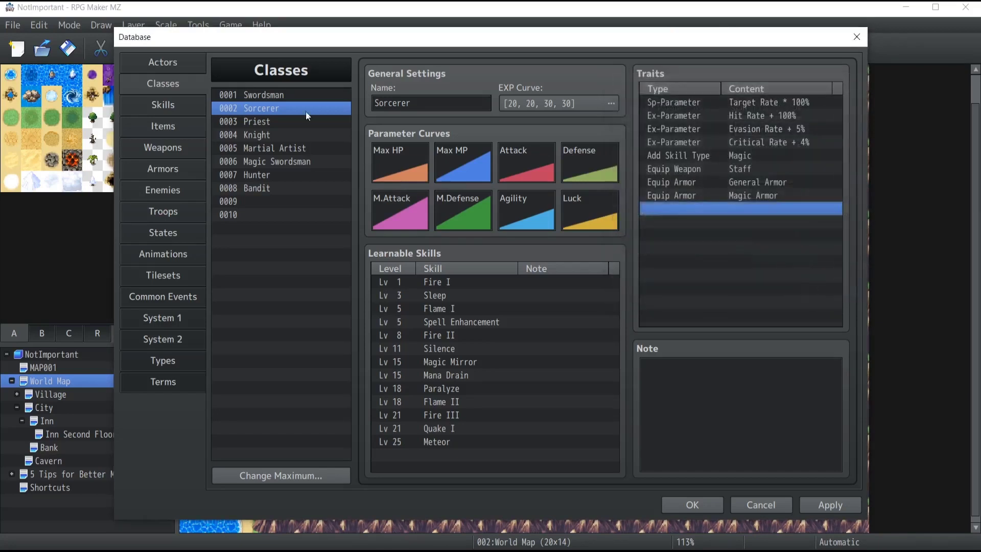
Browse actors Priscilla, Gale, Michelle and Kasey, then select Albert
left_click(147, 62)
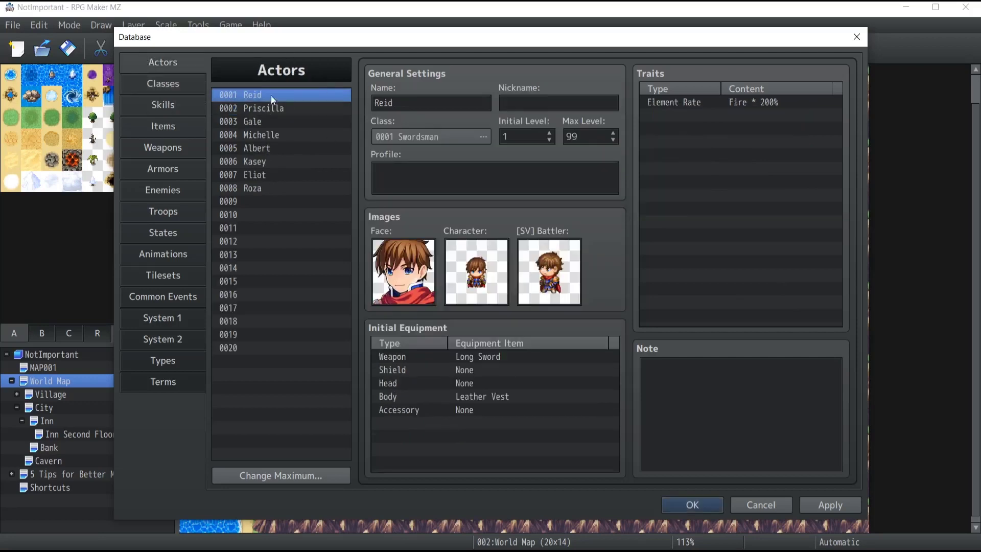
left_click(258, 109)
left_click(259, 121)
left_click(258, 135)
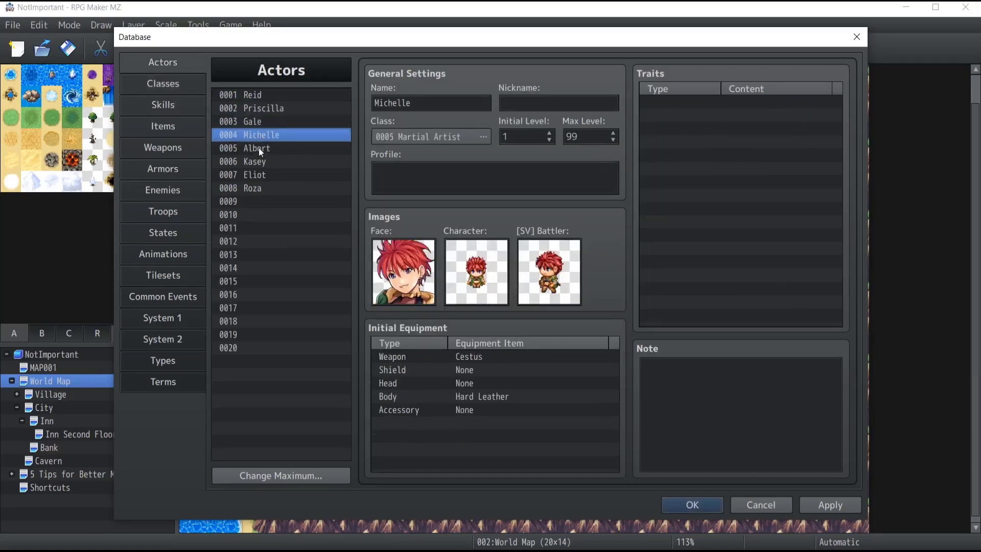
left_click(259, 161)
left_click(260, 139)
left_click(254, 148)
Inspect the Sorcerer class traits, including Critical Rate + 4%, then return to Albert
left_click(159, 80)
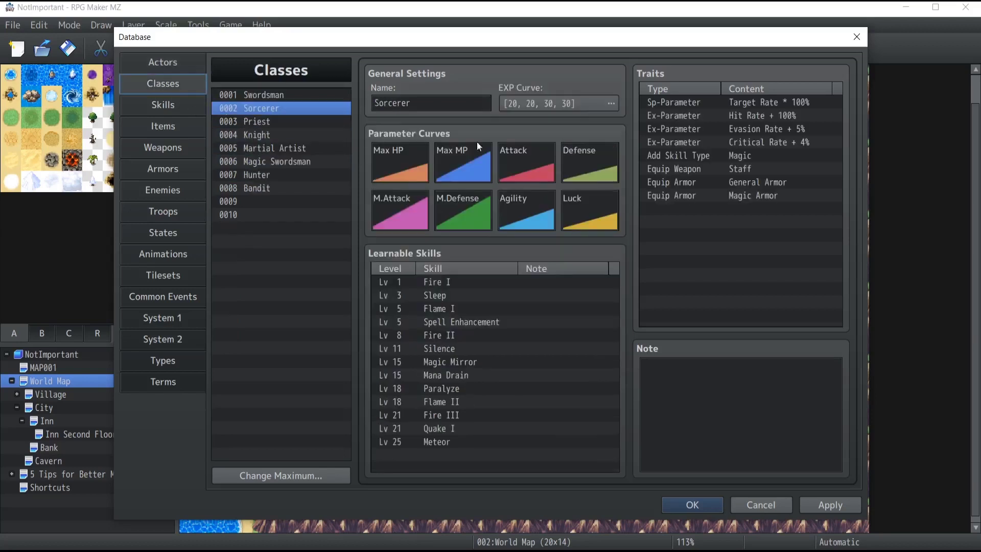
left_click(681, 110)
left_click(681, 168)
left_click(676, 101)
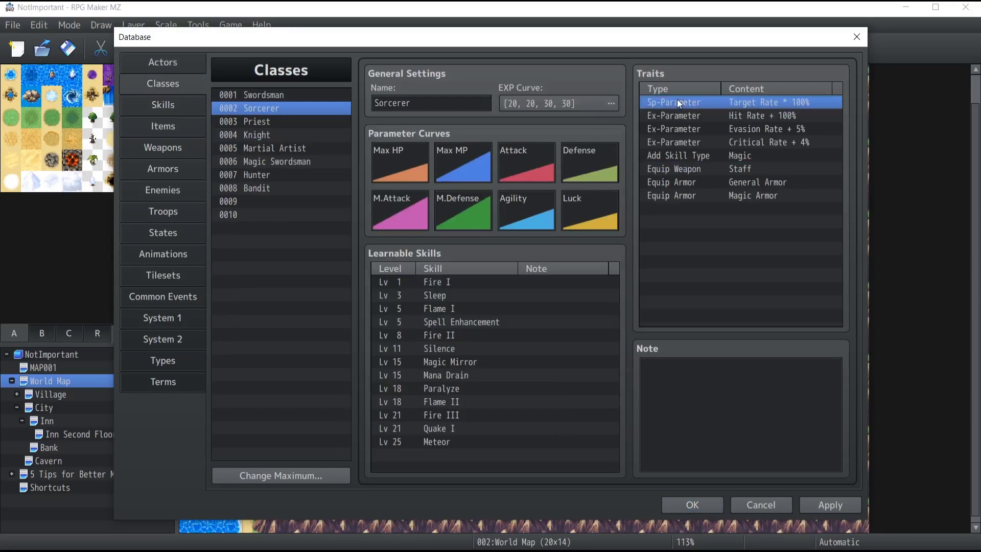
left_click(675, 144)
left_click(674, 183)
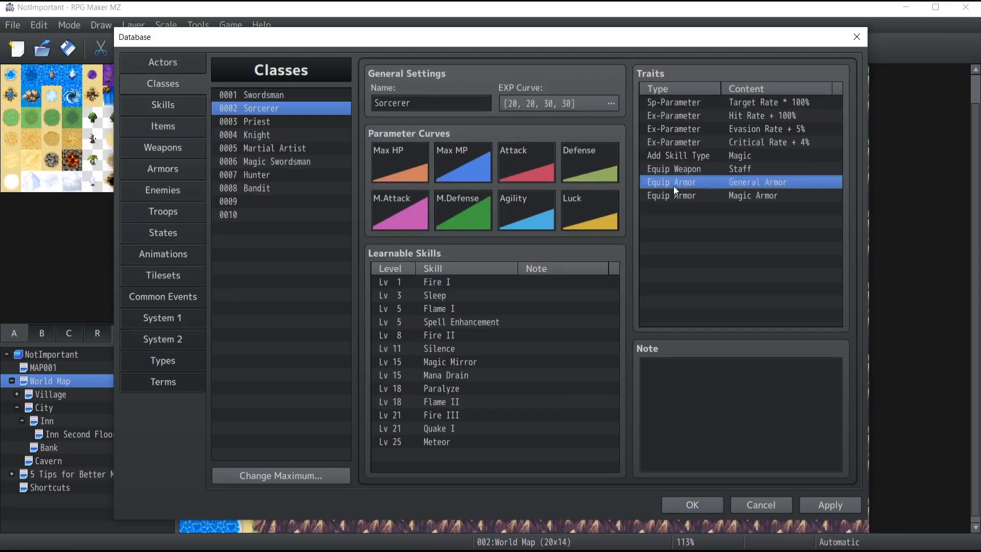
left_click(673, 102)
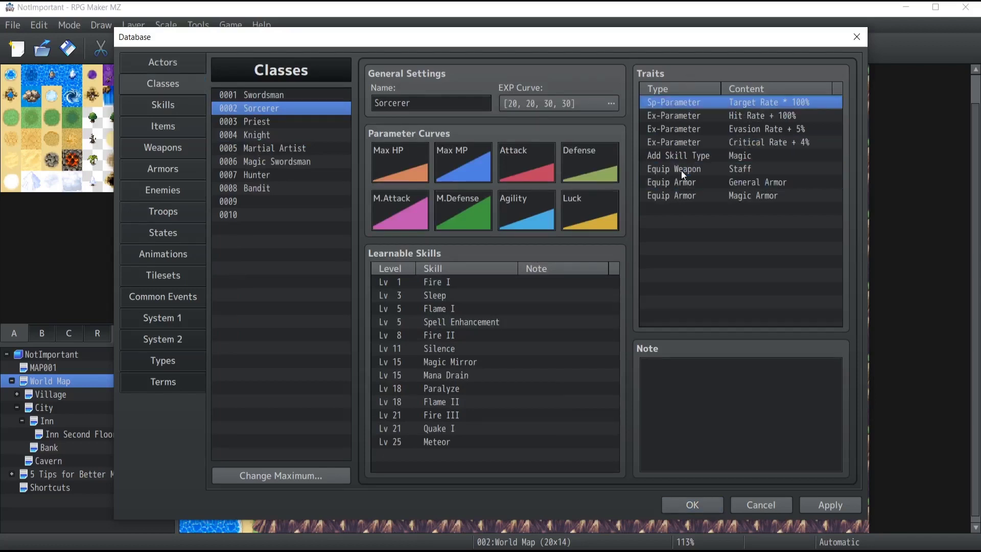
left_click(156, 60)
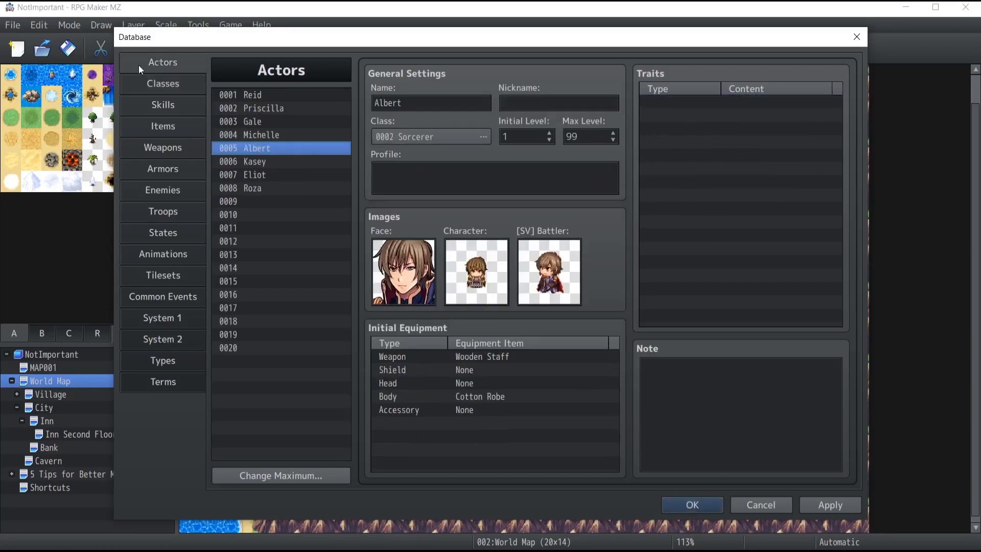
left_click(153, 86)
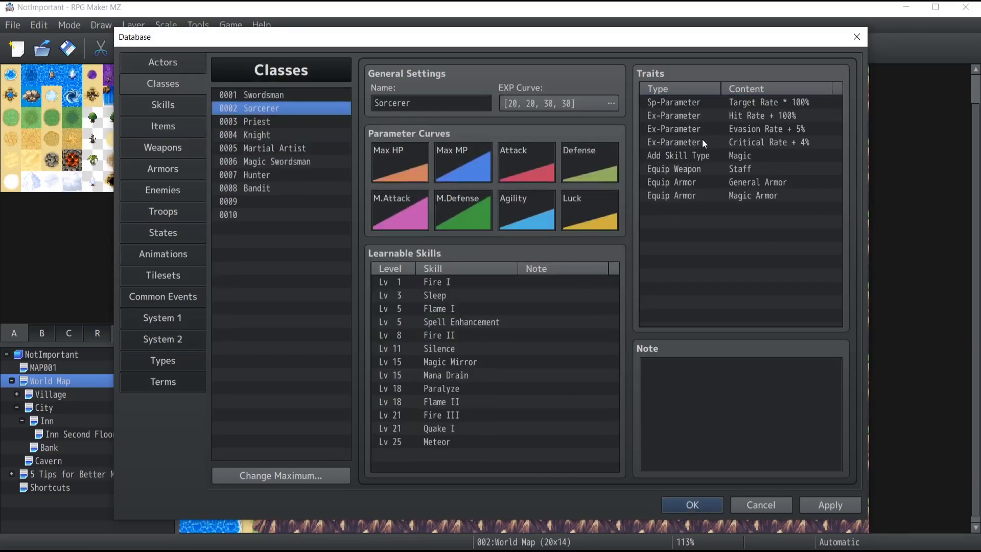
left_click(723, 143)
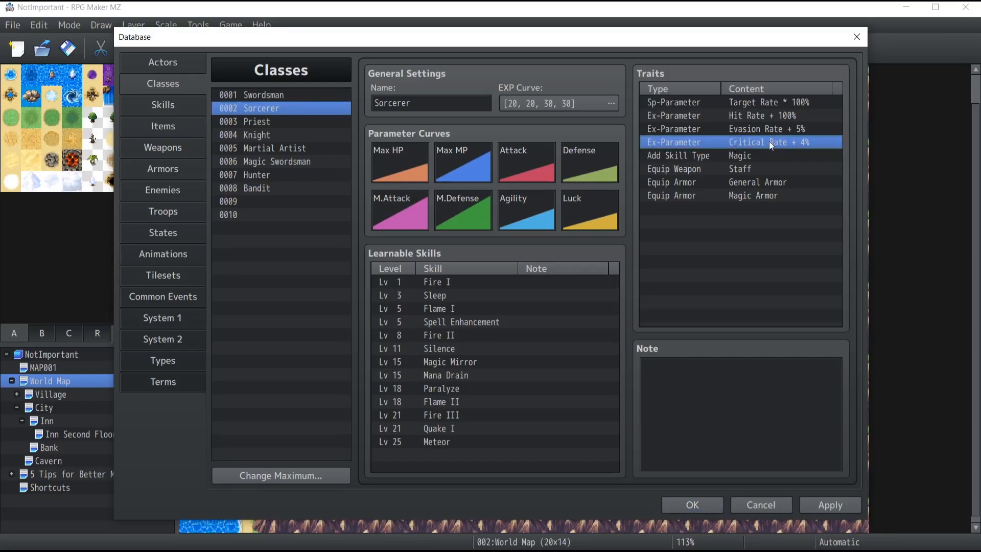
left_click(152, 63)
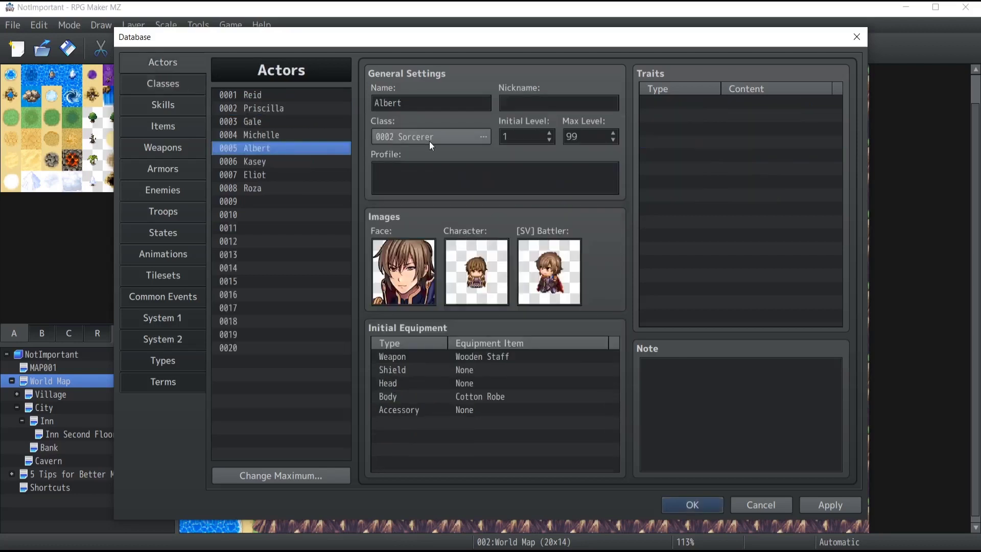
Add an Ex-Parameter Critical Rate + 4% trait to Albert
double_click(710, 113)
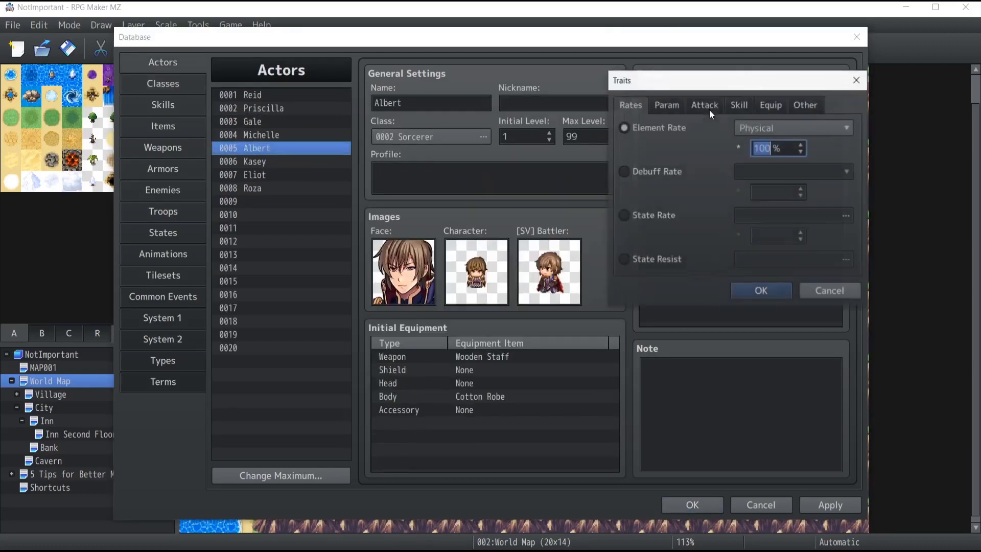
left_click(665, 106)
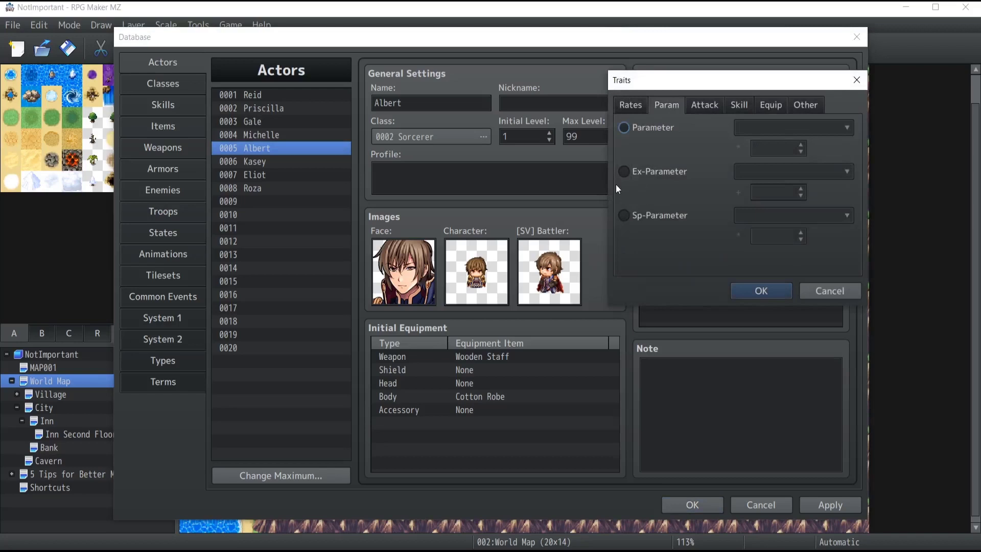
left_click(641, 171)
left_click(790, 169)
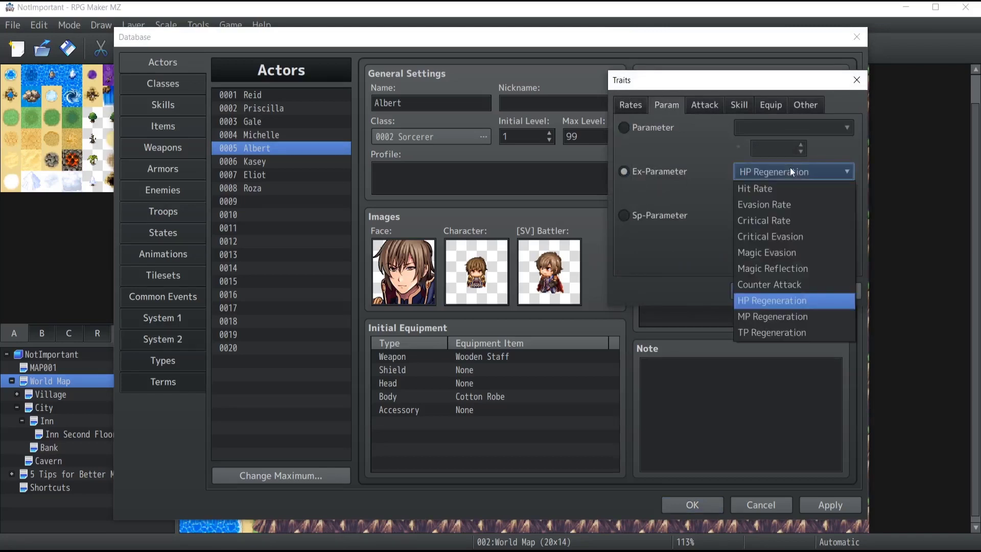
left_click(798, 223)
key("Tab")
type("4")
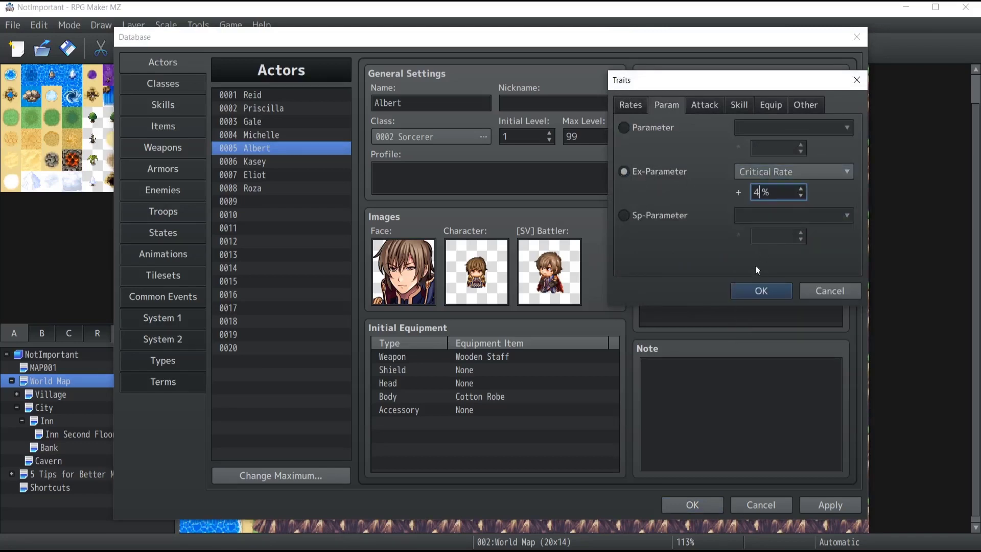
left_click(744, 287)
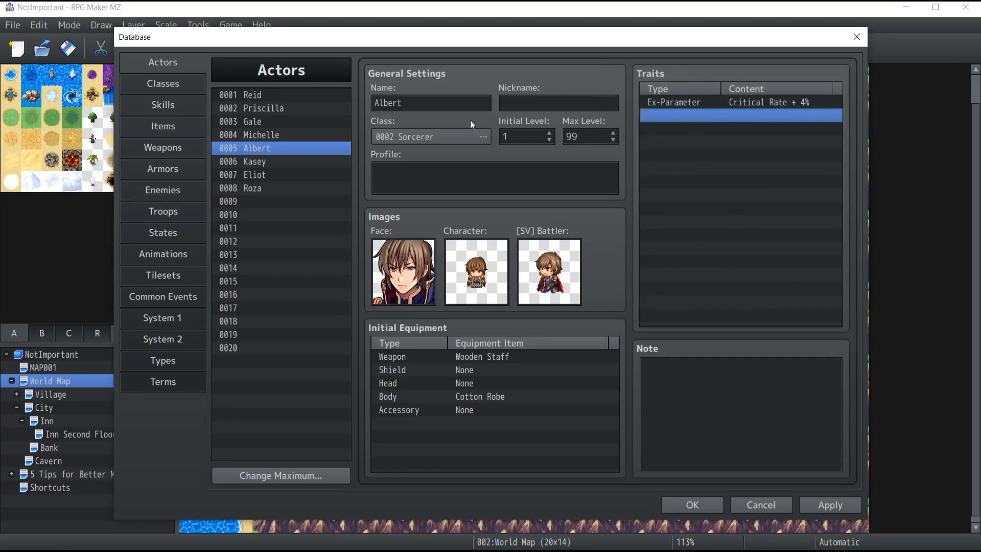
Compare Albert's new trait with the Sorcerer's Critical Rate + 4%, then open Swordsman
left_click(742, 105)
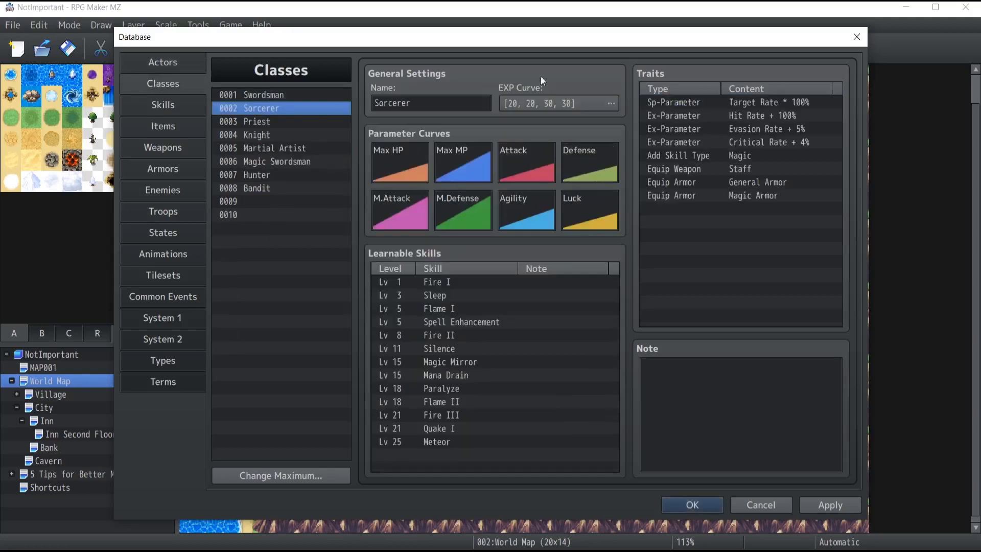
left_click(716, 141)
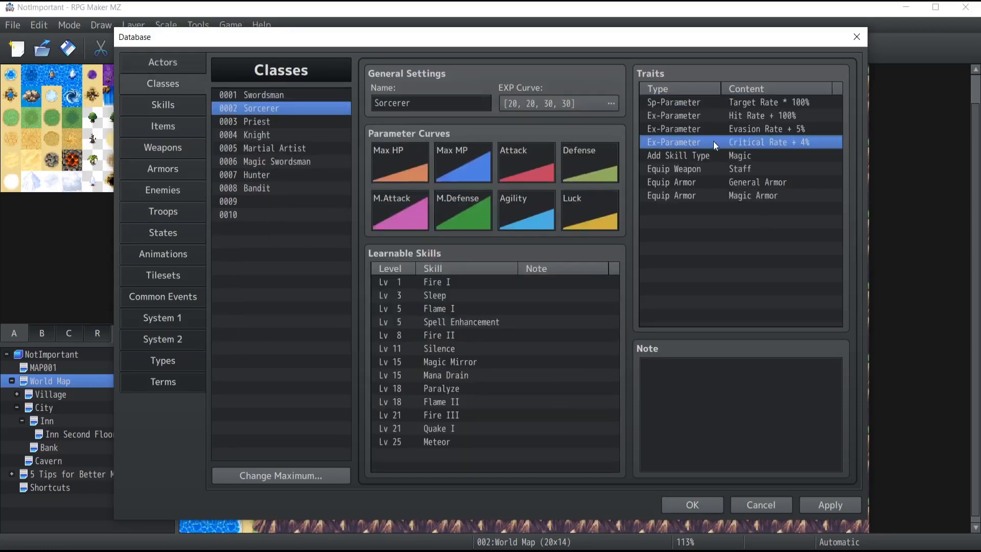
left_click(169, 62)
left_click(690, 104)
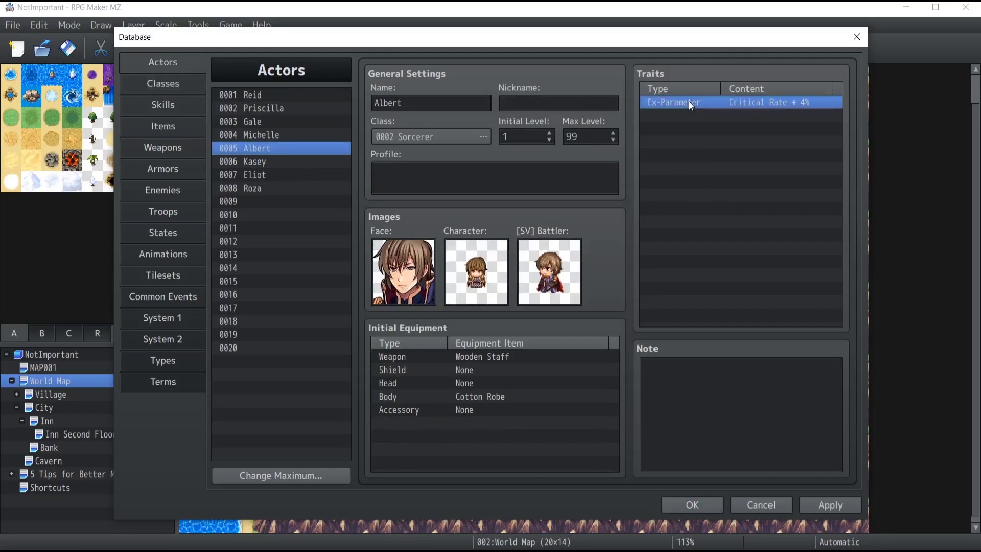
left_click(124, 81)
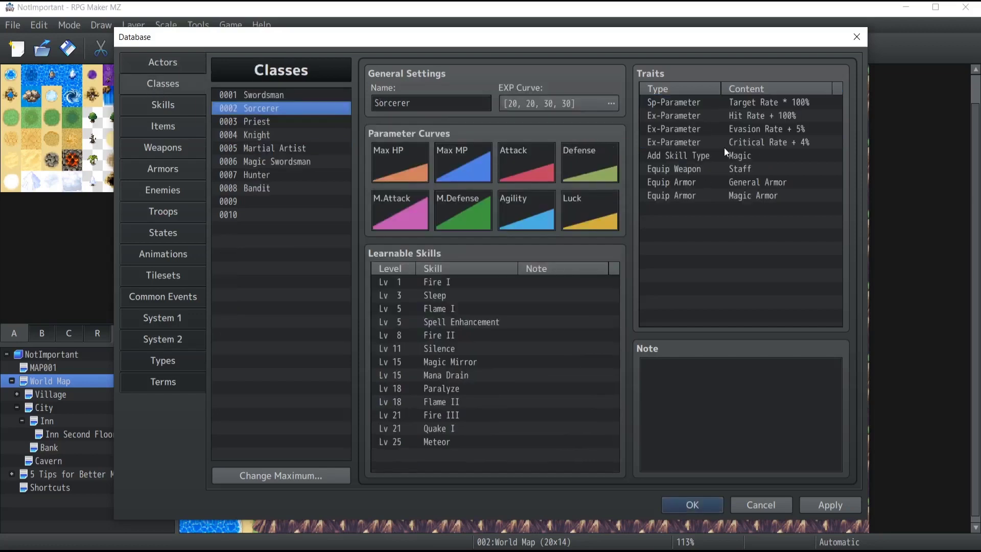
left_click(140, 66)
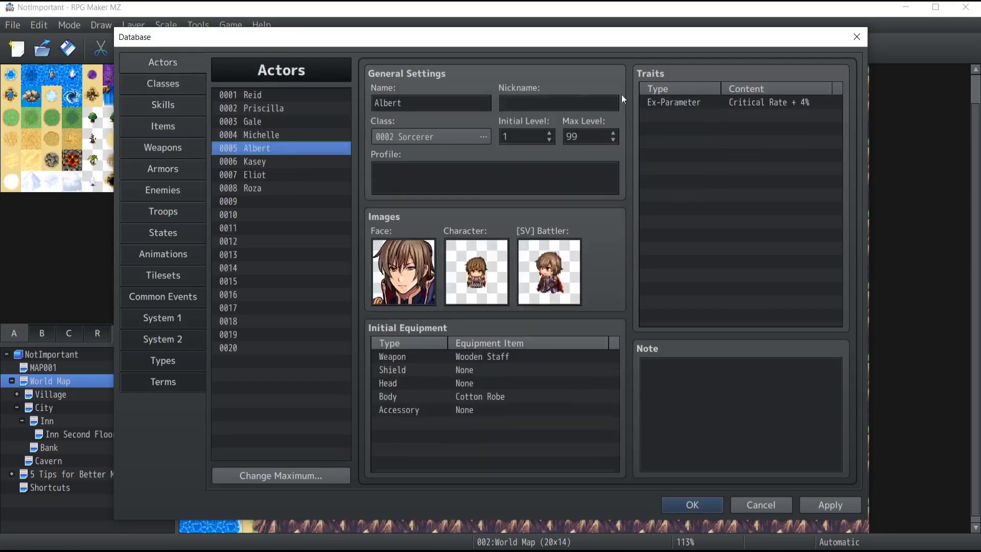
left_click(706, 106)
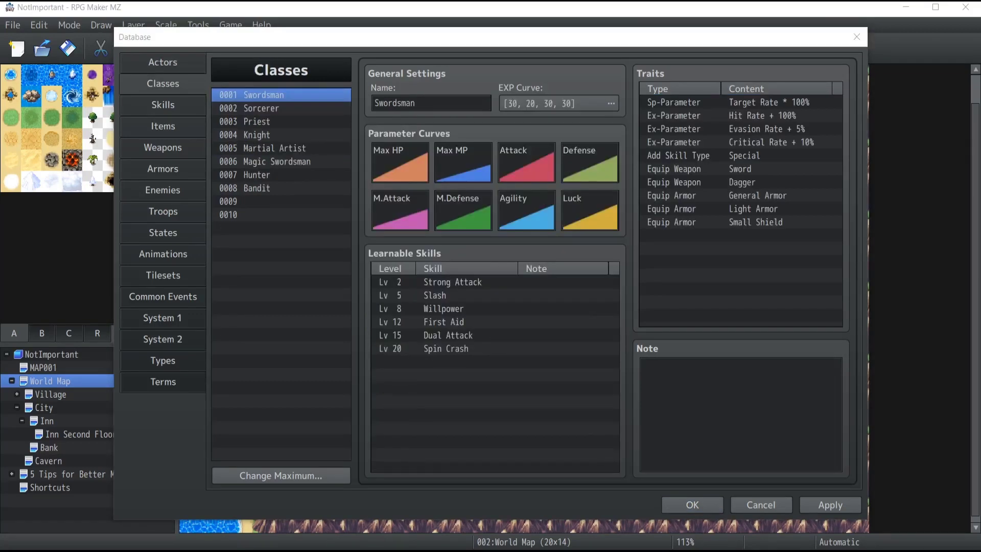